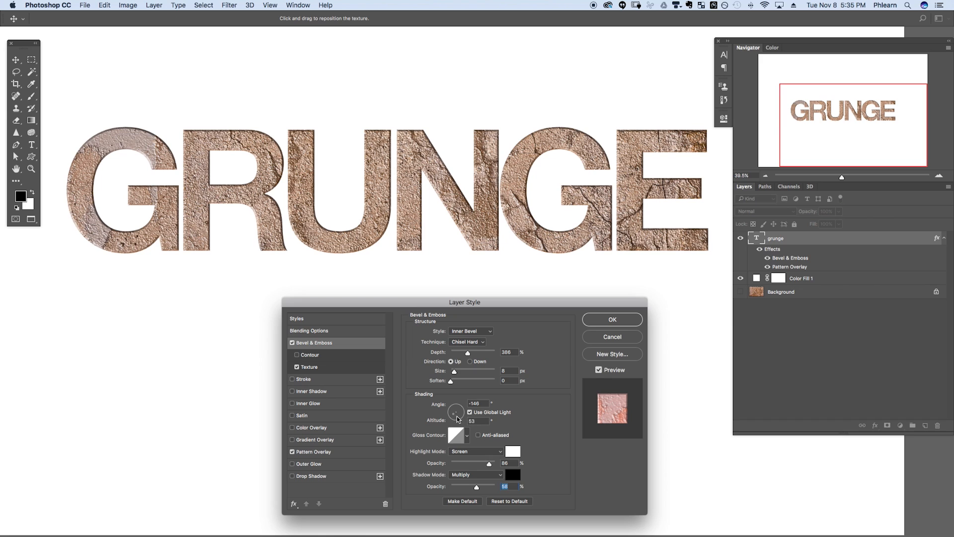
- Adjust the bevel light angle and altitude on the GRUNGE text
{"action": "mouse_move", "coordinate": [457, 419]}
{"action": "left_mouse_down"}
{"action": "mouse_move", "coordinate": [461, 412]}
{"action": "mouse_move", "coordinate": [454, 422]}
{"action": "left_mouse_up"}
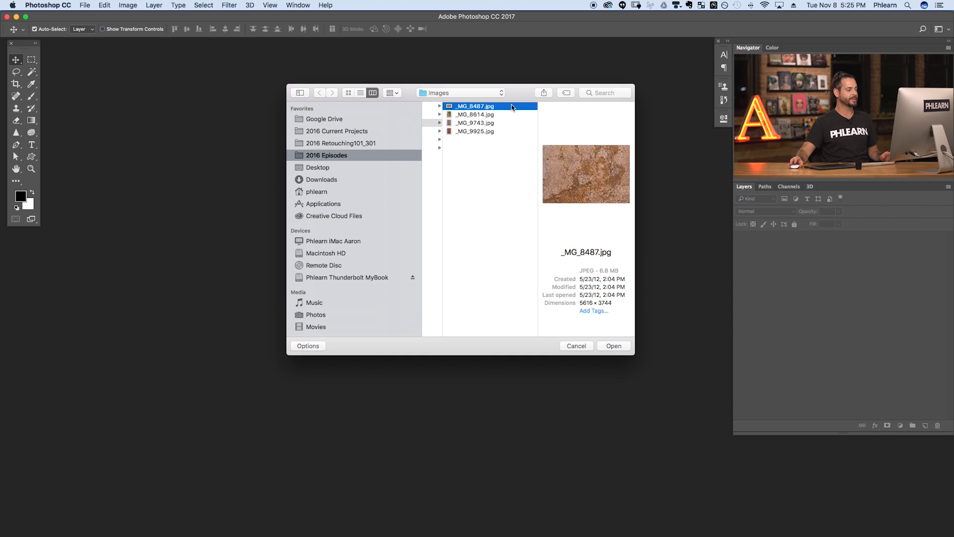
- Preview the texture photos, then open _MG_8487.jpg keeping its embedded sRGB profile
{"action": "left_click", "coordinate": [507, 115]}
{"action": "left_click", "coordinate": [507, 123]}
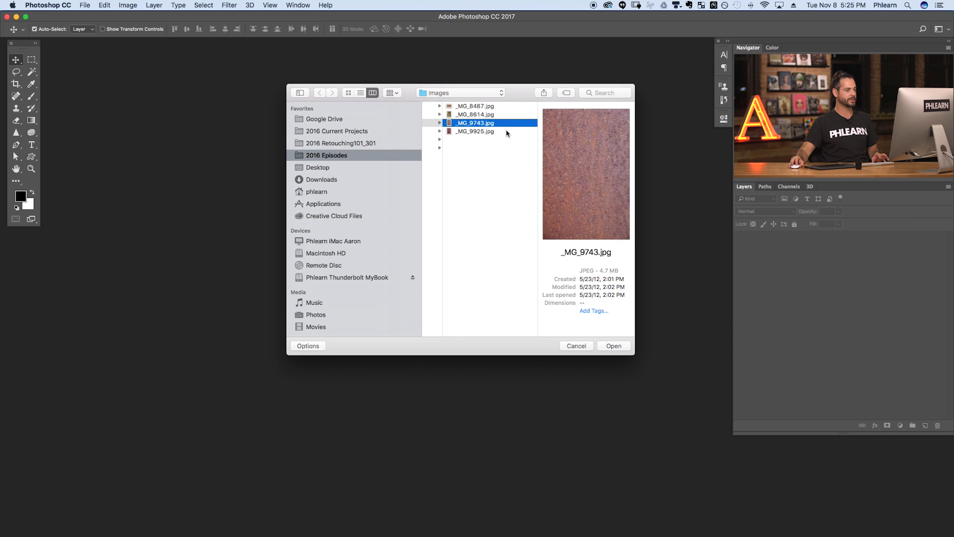
{"action": "left_click", "coordinate": [507, 131]}
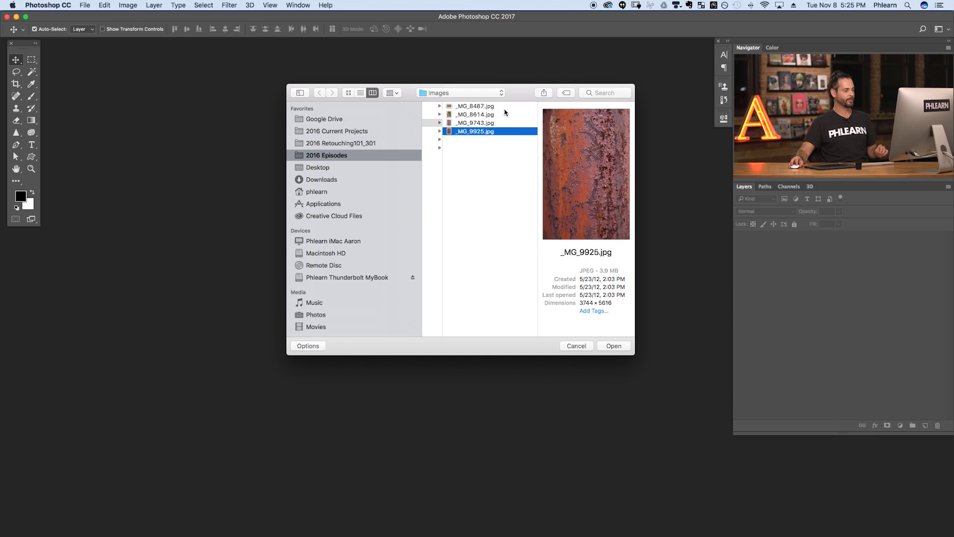
{"action": "left_click", "coordinate": [506, 107]}
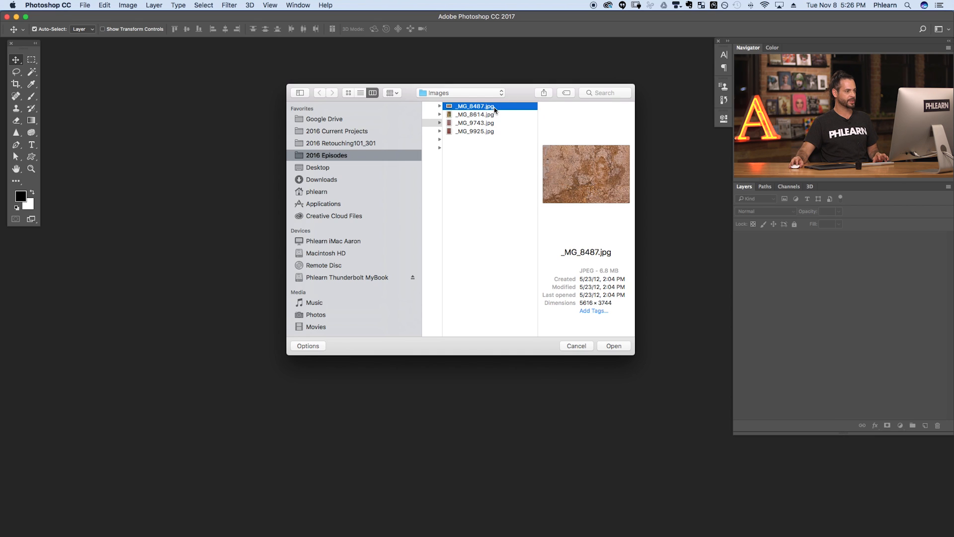
{"action": "left_click", "coordinate": [614, 346]}
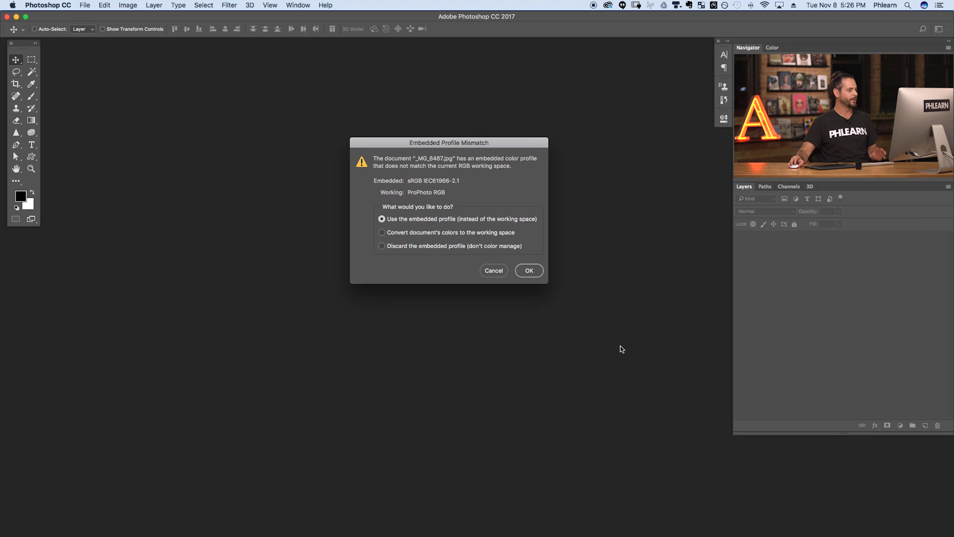
{"action": "left_click", "coordinate": [529, 271]}
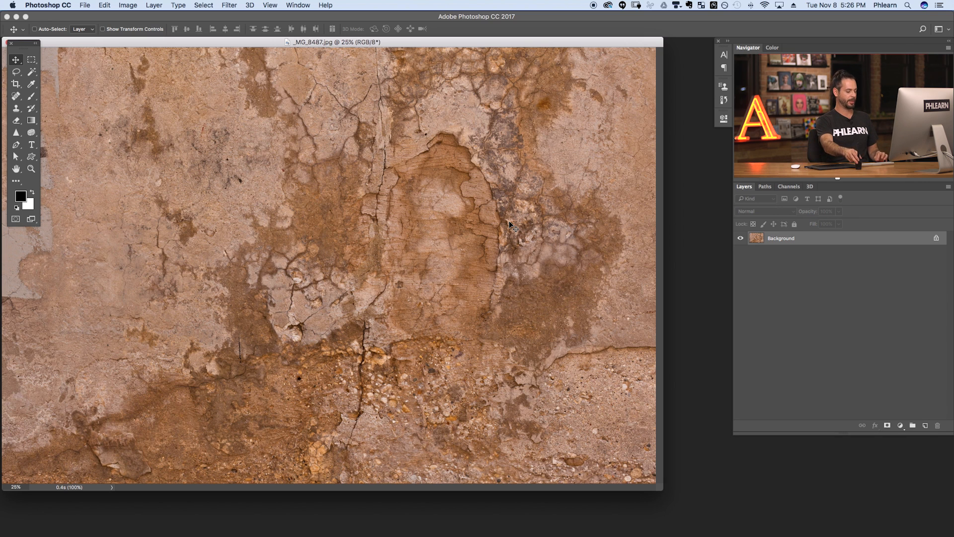
- In full-screen view, select the whole plaster image and define it as pattern 'Wall_1'
{"action": "key", "text": "f"}
{"action": "left_click_drag", "start_coordinate": [483, 318], "coordinate": [426, 313]}
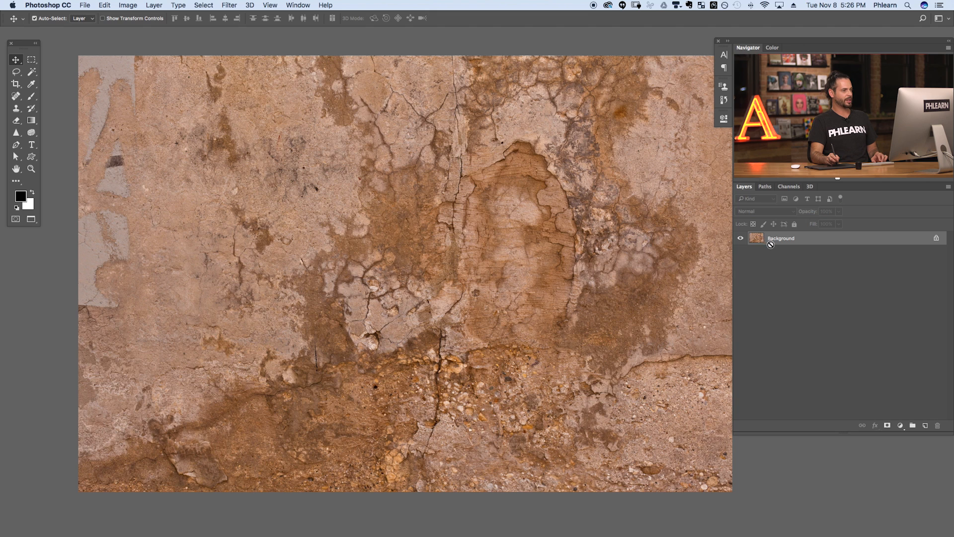
{"action": "key", "text": "super+a"}
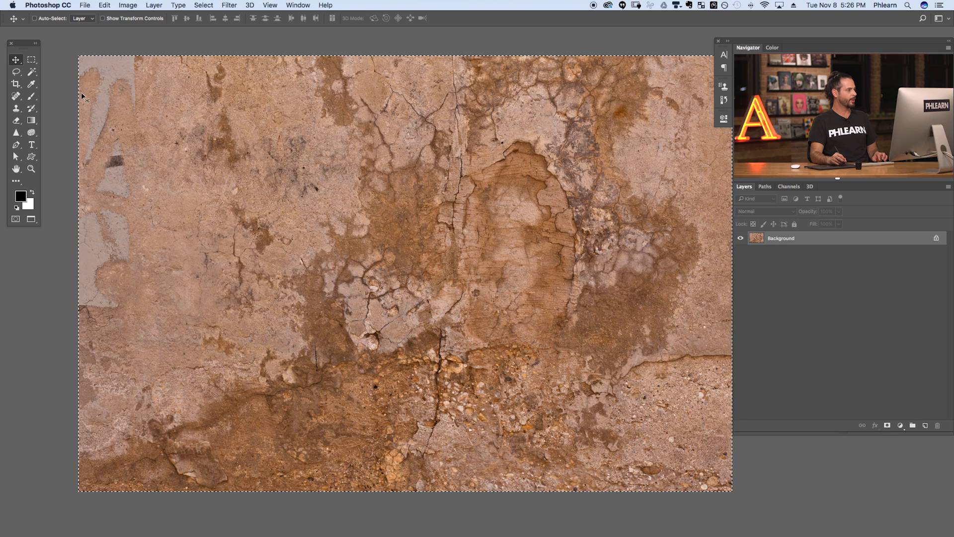
{"action": "left_click", "coordinate": [105, 6]}
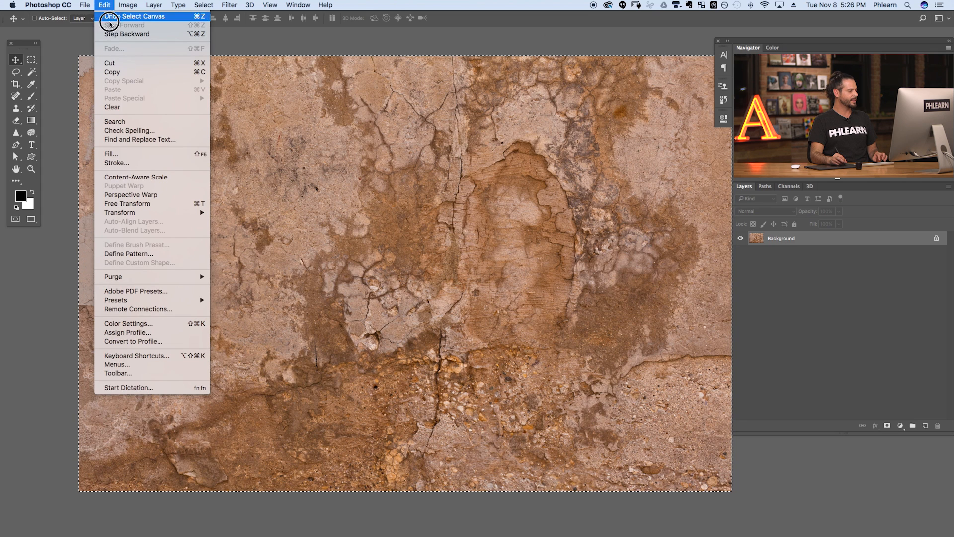
{"action": "left_click", "coordinate": [153, 254]}
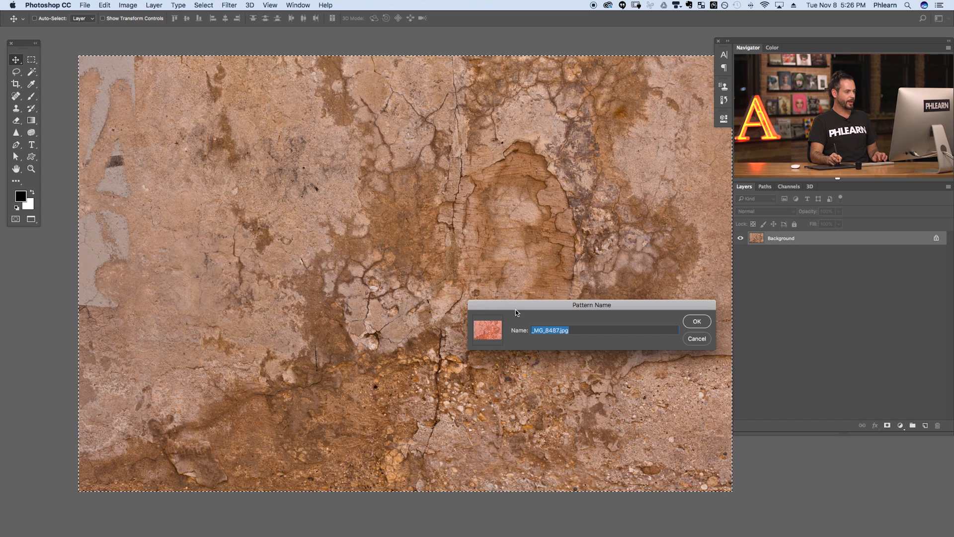
{"action": "left_click_drag", "start_coordinate": [515, 311], "coordinate": [469, 260]}
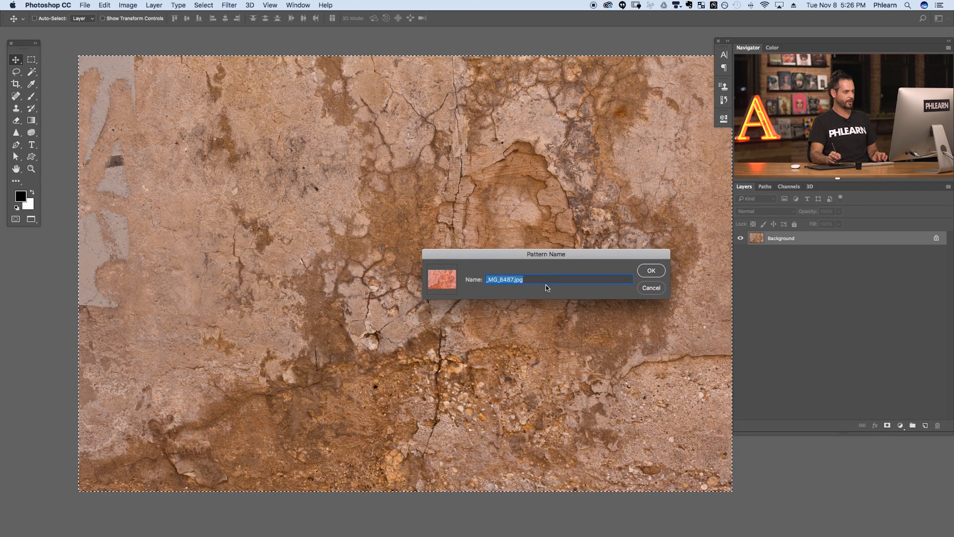
{"action": "key", "text": "BackSpace"}
{"action": "type", "text": "Wall_1"}
{"action": "left_click", "coordinate": [652, 272]}
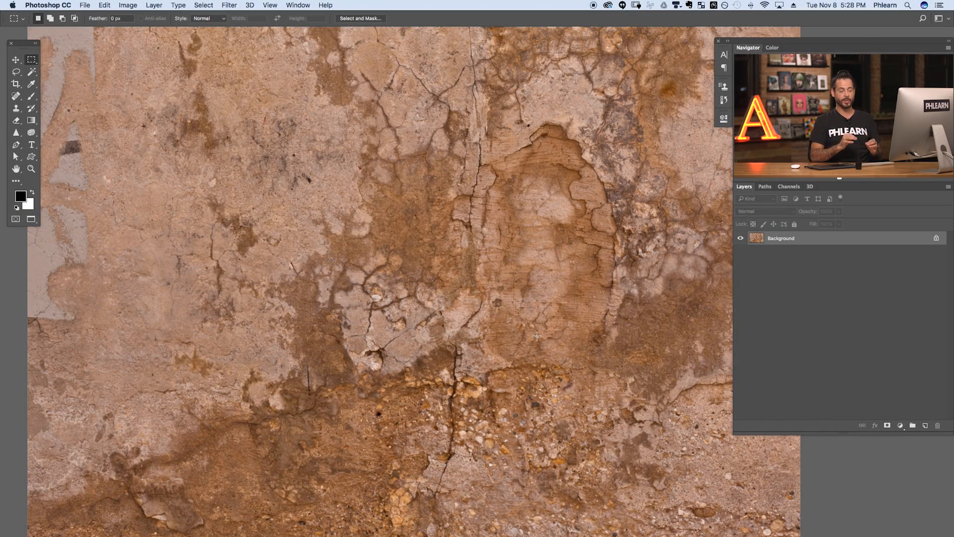
{"action": "left_click_drag", "start_coordinate": [363, 333], "coordinate": [352, 325]}
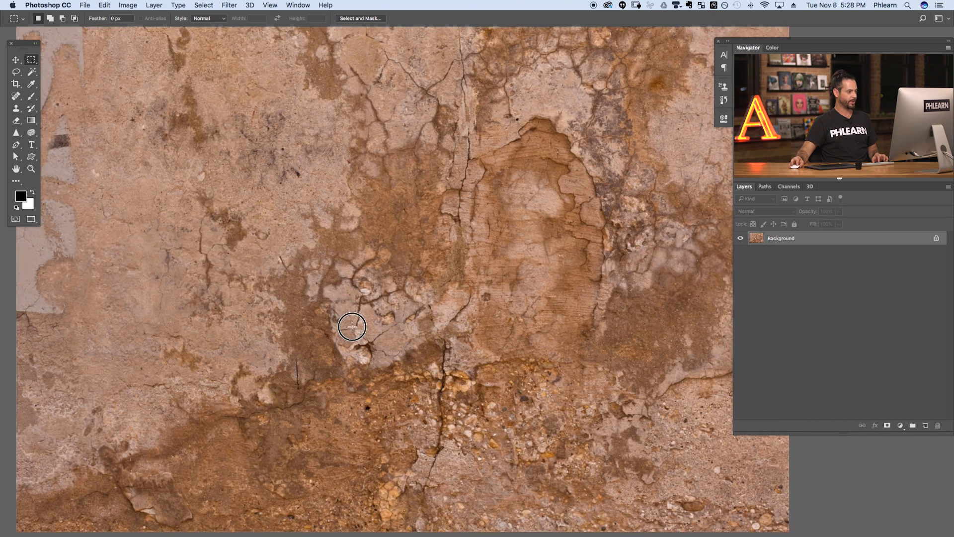
- Type and commit the word 'GRUNGE' on the plaster canvas
{"action": "key", "text": "t"}
{"action": "left_click", "coordinate": [253, 266]}
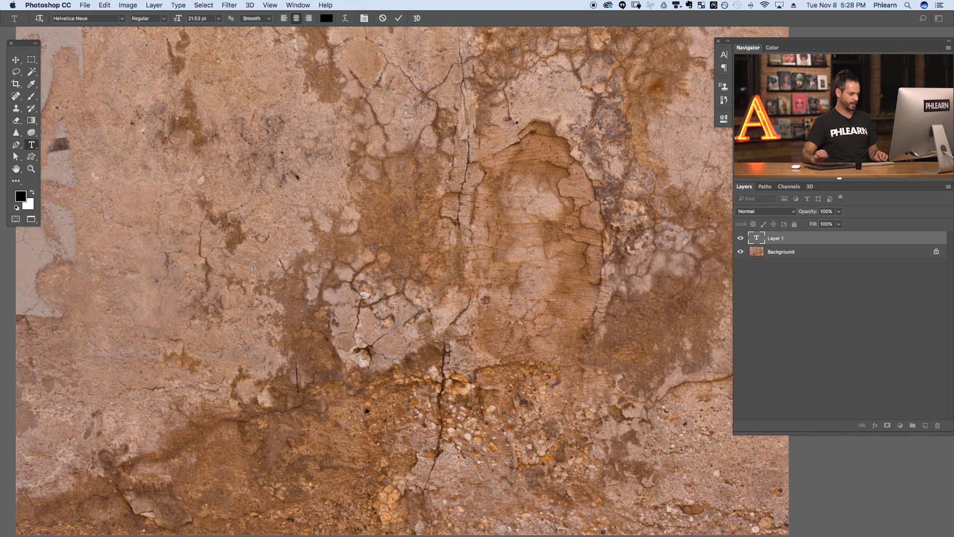
{"action": "type", "text": "GRUNGE"}
{"action": "key", "text": "super+Return"}
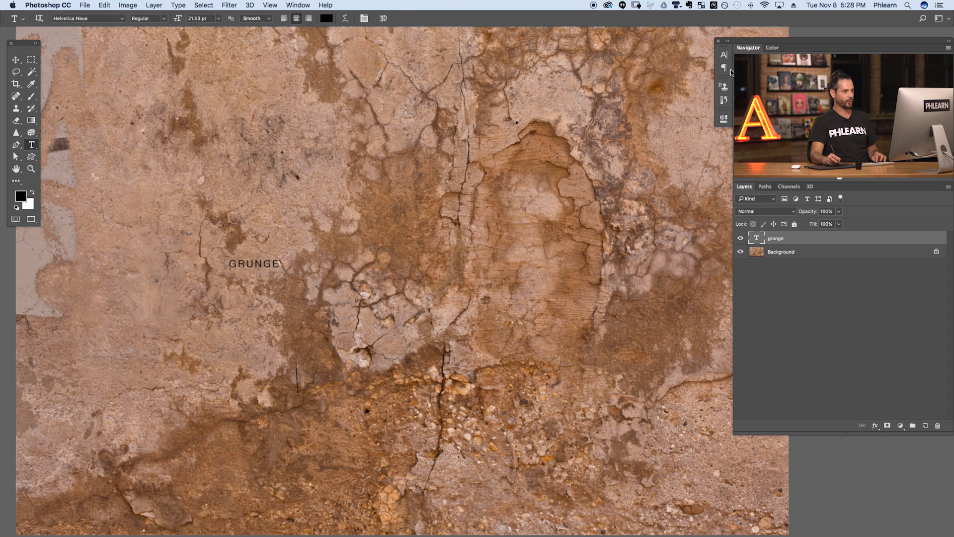
- Set GRUNGE to Helvetica Neue Bold, -100 tracking, 275.53 pt size
{"action": "left_click", "coordinate": [725, 57]}
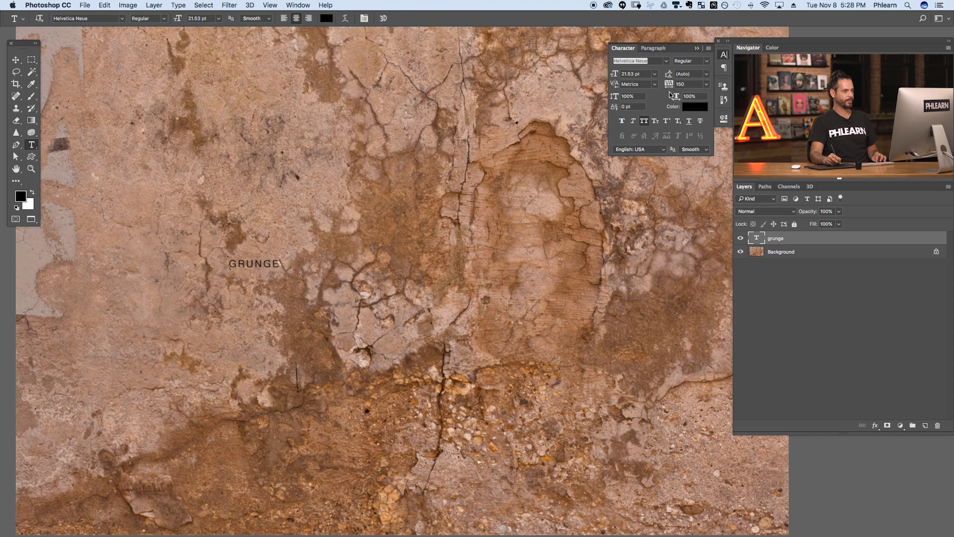
{"action": "left_click", "coordinate": [708, 85]}
{"action": "left_click", "coordinate": [693, 94]}
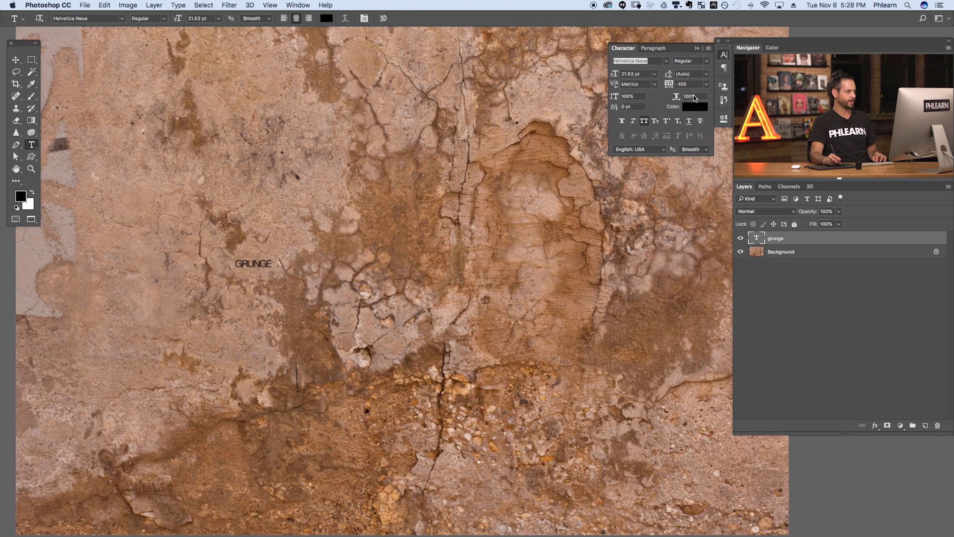
{"action": "left_click", "coordinate": [701, 60]}
{"action": "left_click", "coordinate": [702, 170]}
{"action": "left_click_drag", "start_coordinate": [615, 74], "coordinate": [684, 72]}
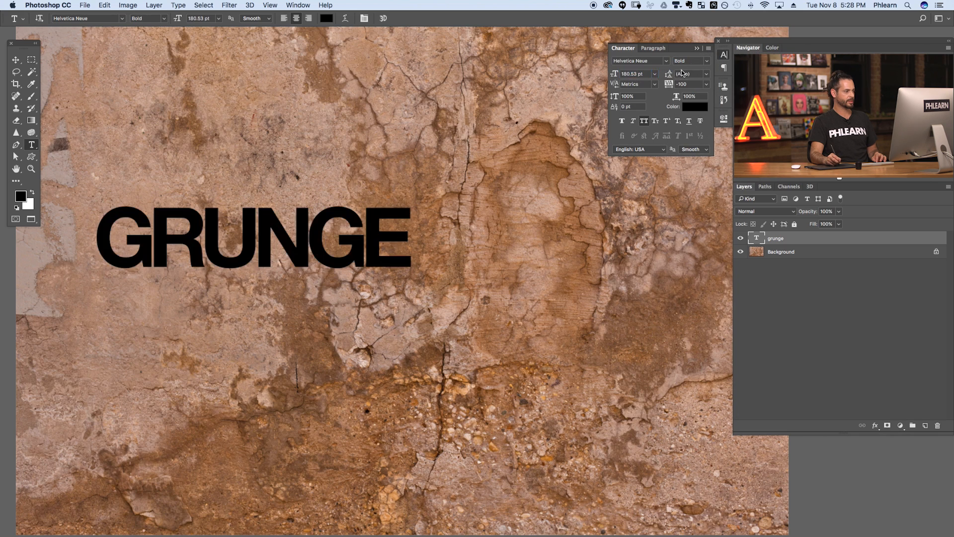
{"action": "mouse_move", "coordinate": [615, 74]}
{"action": "left_mouse_down"}
{"action": "mouse_move", "coordinate": [648, 73]}
{"action": "mouse_move", "coordinate": [626, 74]}
{"action": "left_mouse_up"}
{"action": "left_click_drag", "start_coordinate": [577, 258], "coordinate": [547, 288]}
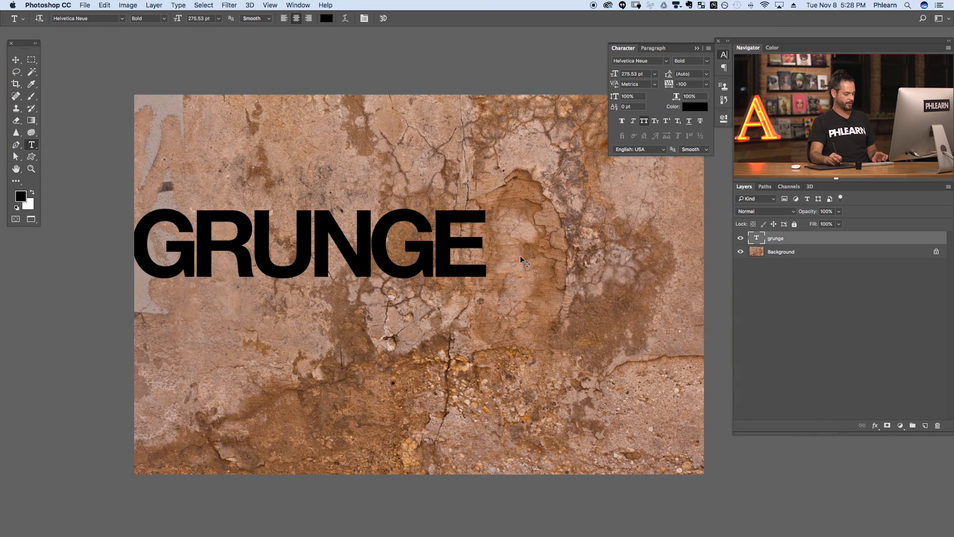
- Align GRUNGE to the horizontal and vertical centres of the canvas, then deselect
{"action": "key", "text": "v"}
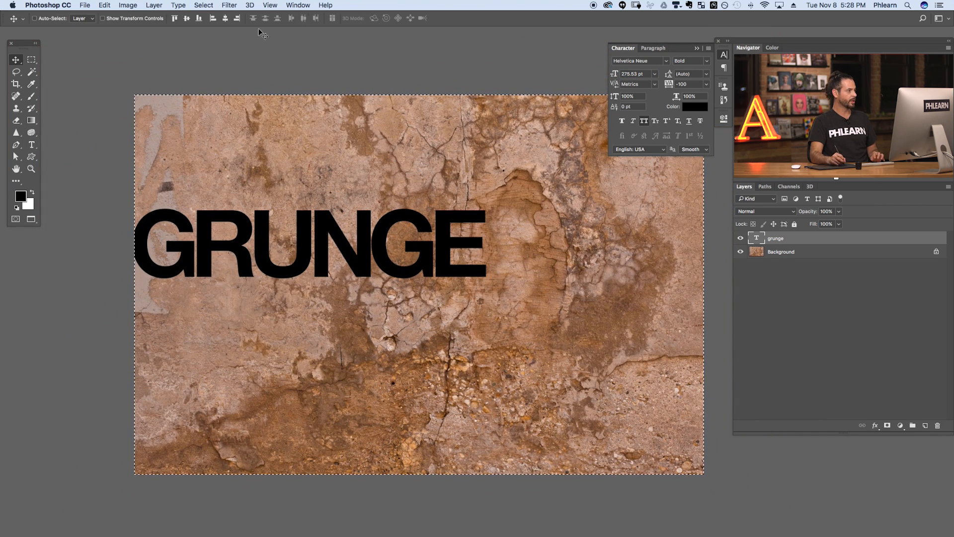
{"action": "left_click", "coordinate": [226, 18]}
{"action": "left_click", "coordinate": [187, 19]}
{"action": "key", "text": "super+d"}
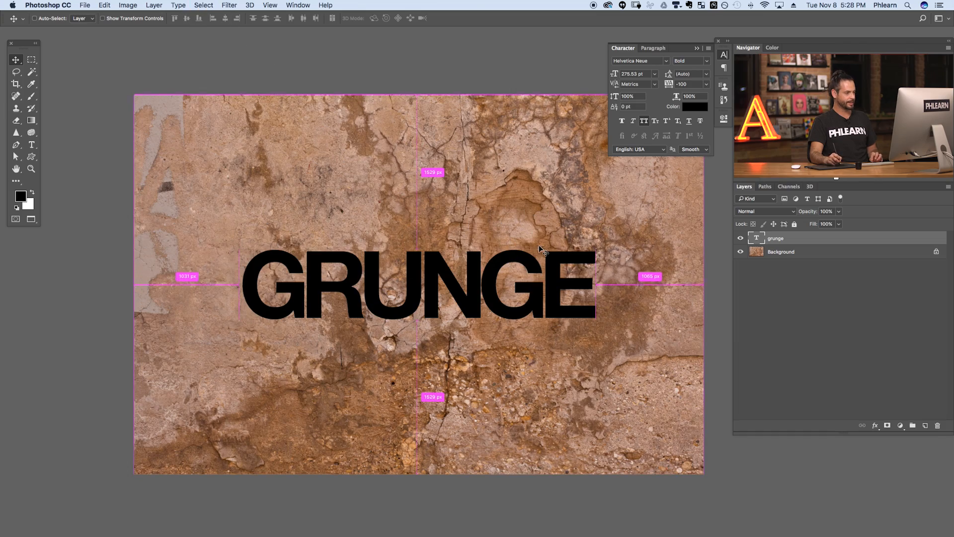
- Zoom in on GRUNGE, close the Character panel, and toggle the layer's visibility to compare
{"action": "mouse_move", "coordinate": [510, 316]}
{"action": "left_mouse_down"}
{"action": "mouse_move", "coordinate": [537, 300]}
{"action": "mouse_move", "coordinate": [526, 319]}
{"action": "left_mouse_up"}
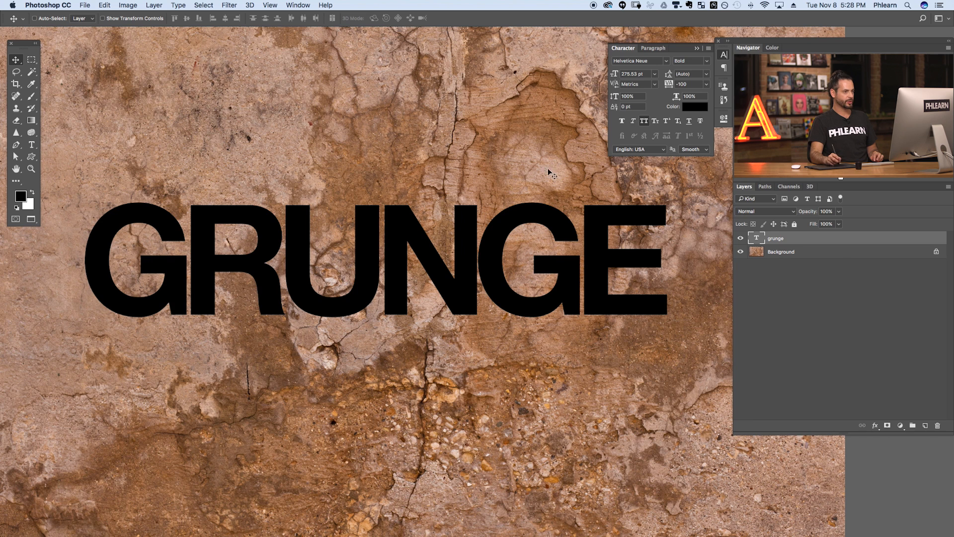
{"action": "left_click", "coordinate": [725, 55]}
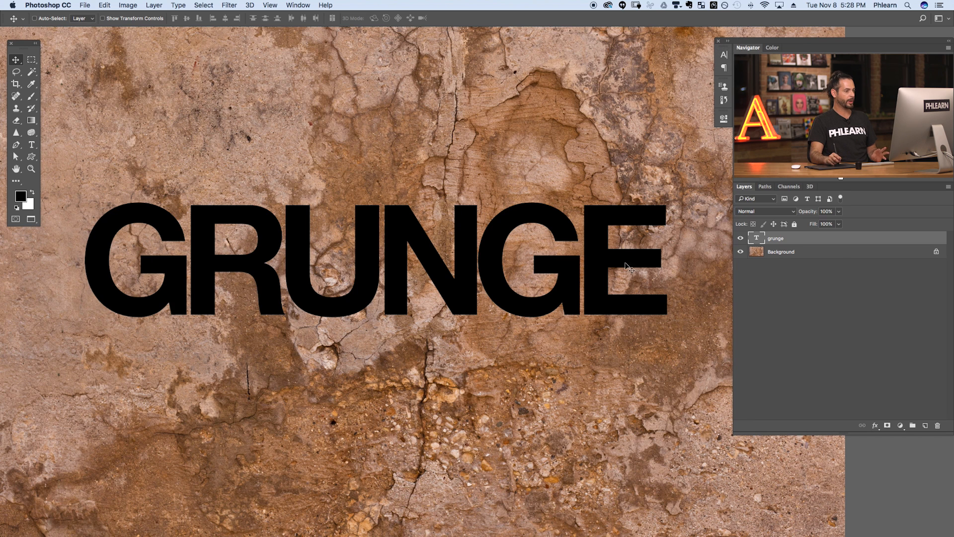
{"action": "left_click_drag", "start_coordinate": [499, 346], "coordinate": [505, 321]}
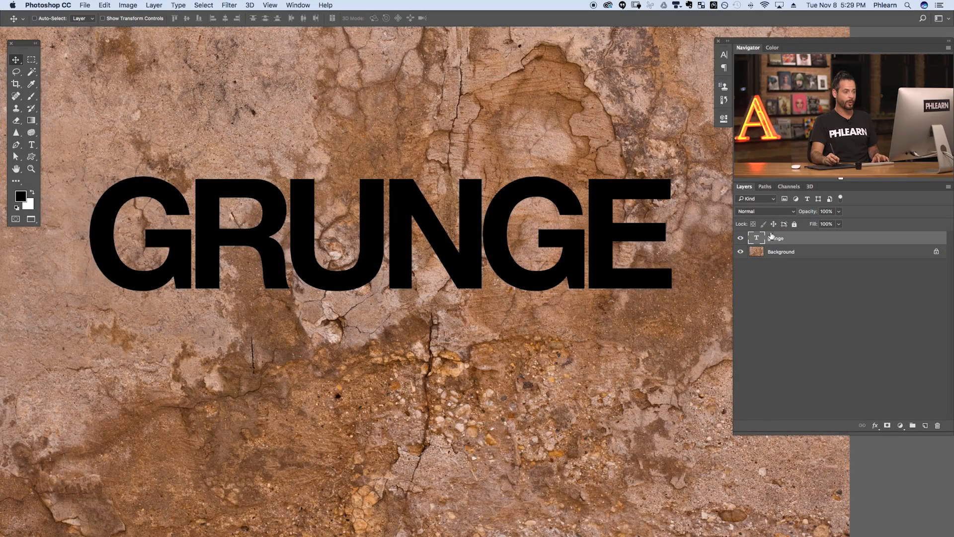
{"action": "left_click", "coordinate": [741, 239]}
{"action": "left_click", "coordinate": [740, 239]}
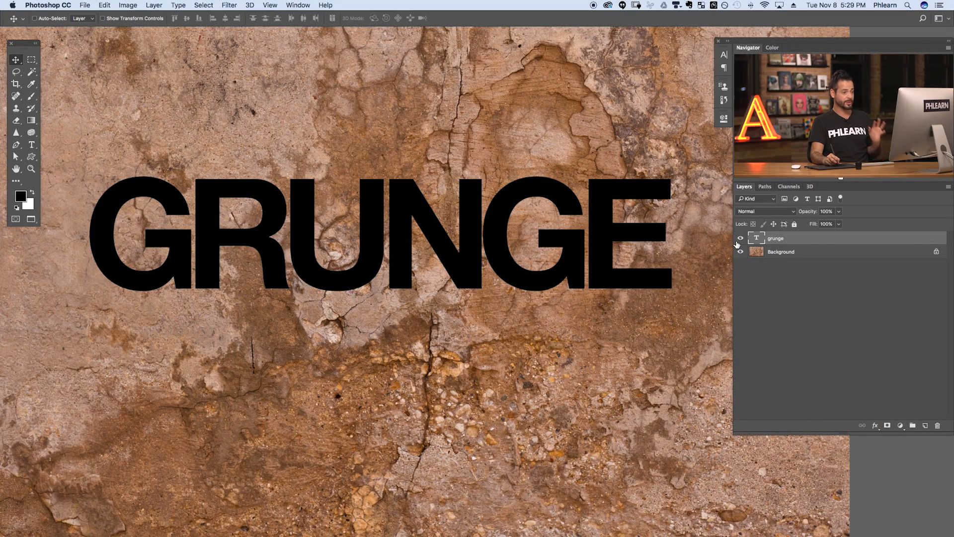
- Open GRUNGE's Layer Style via fx > Blending Options and enable Bevel & Emboss
{"action": "left_click", "coordinate": [875, 426]}
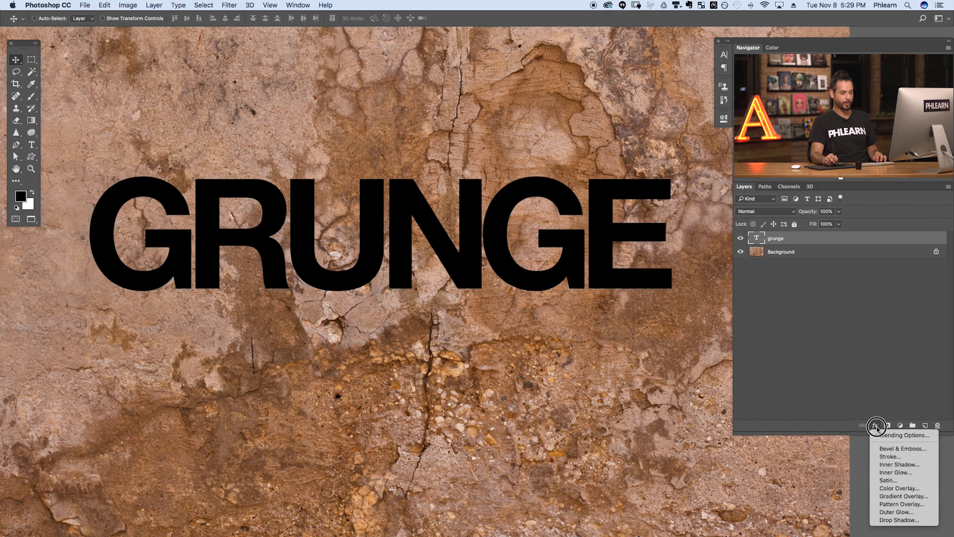
{"action": "left_click", "coordinate": [887, 436]}
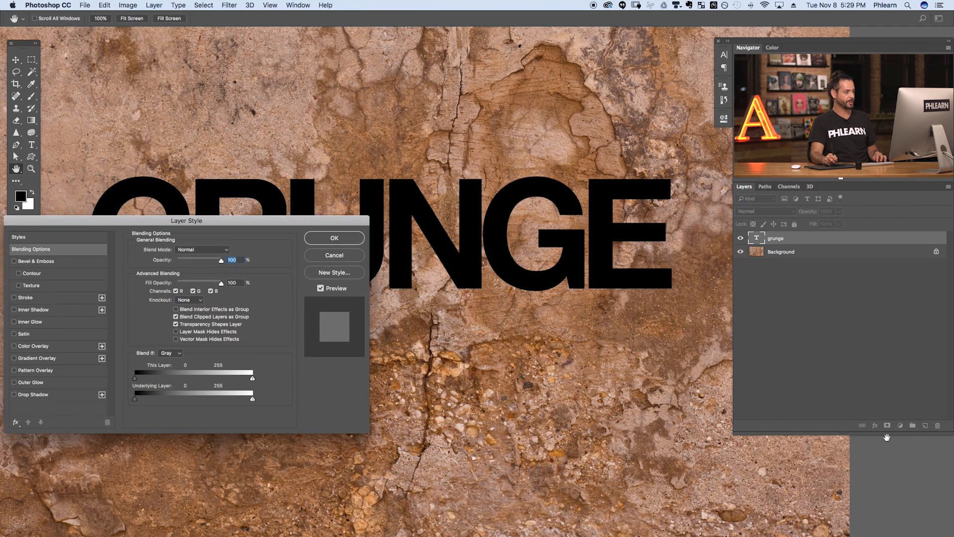
{"action": "left_click_drag", "start_coordinate": [358, 184], "coordinate": [385, 109]}
{"action": "left_click_drag", "start_coordinate": [311, 223], "coordinate": [518, 269]}
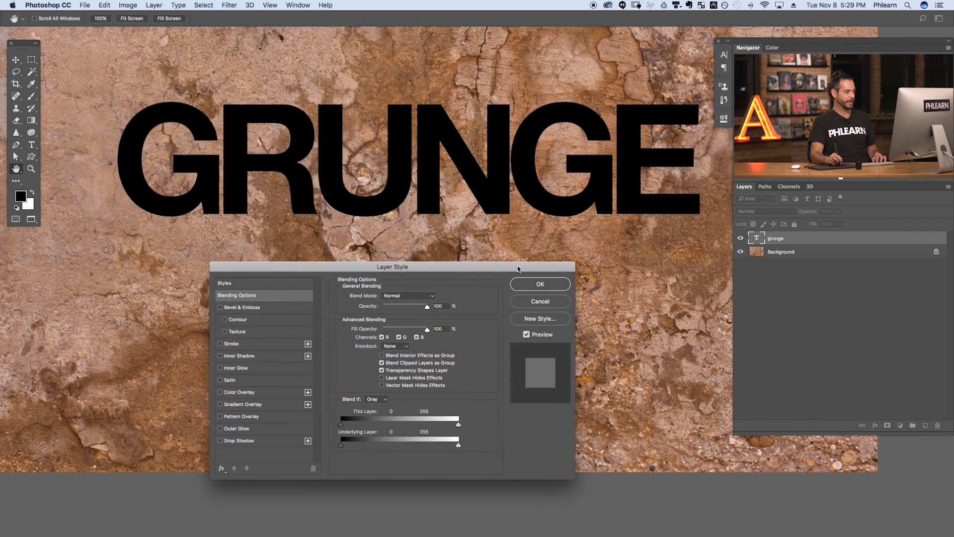
{"action": "left_click", "coordinate": [232, 308]}
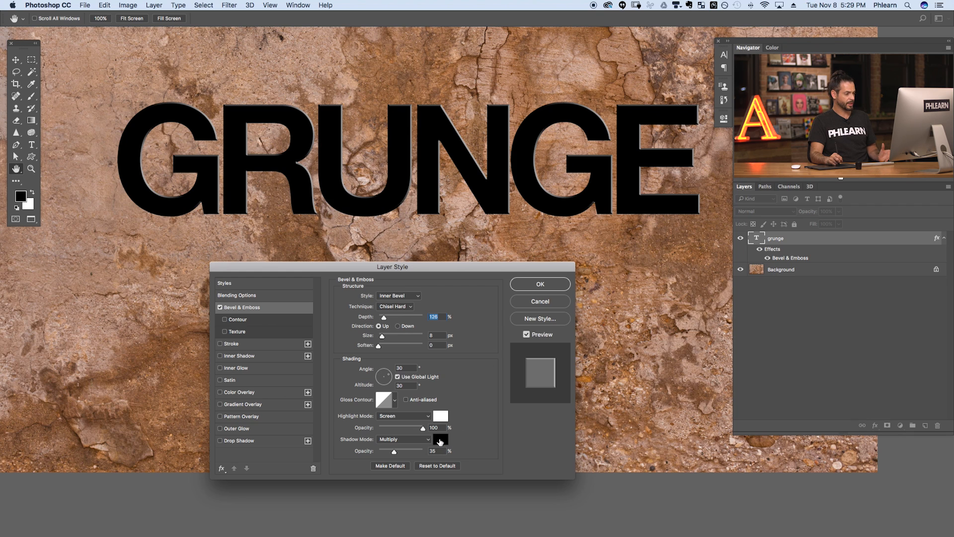
- Try a green bevel shadow colour in Normal blend mode and inspect the letters
{"action": "left_click", "coordinate": [440, 440]}
{"action": "left_click", "coordinate": [746, 348]}
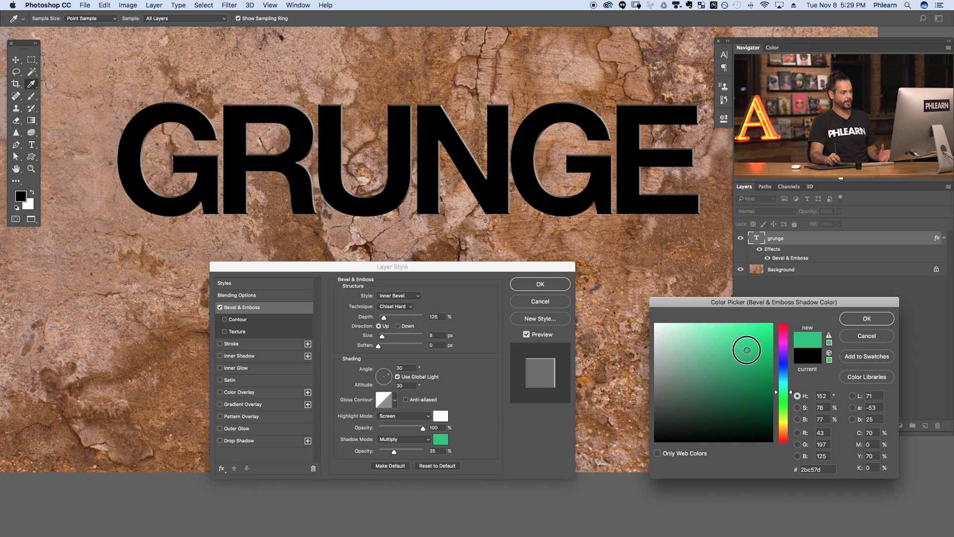
{"action": "left_click", "coordinate": [855, 320]}
{"action": "left_click", "coordinate": [420, 440]}
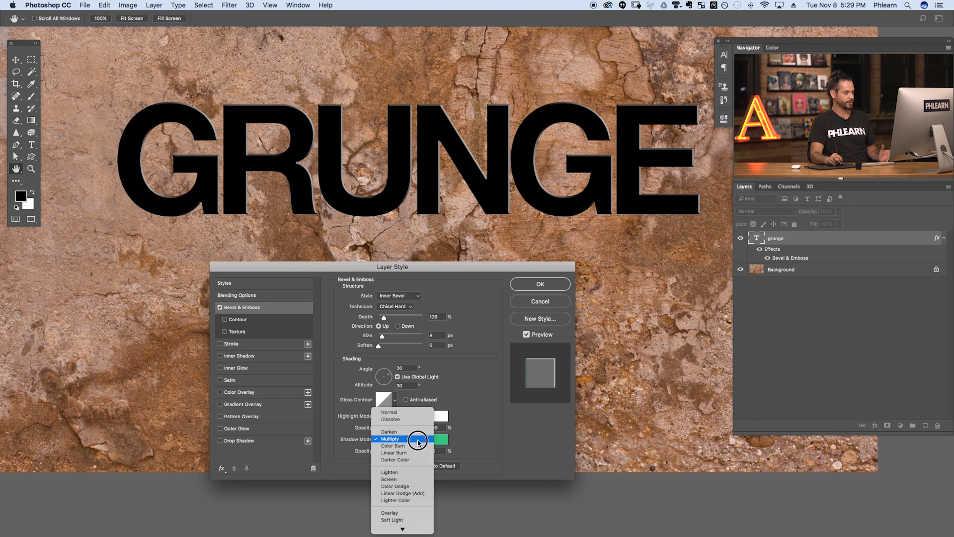
{"action": "left_click", "coordinate": [411, 421]}
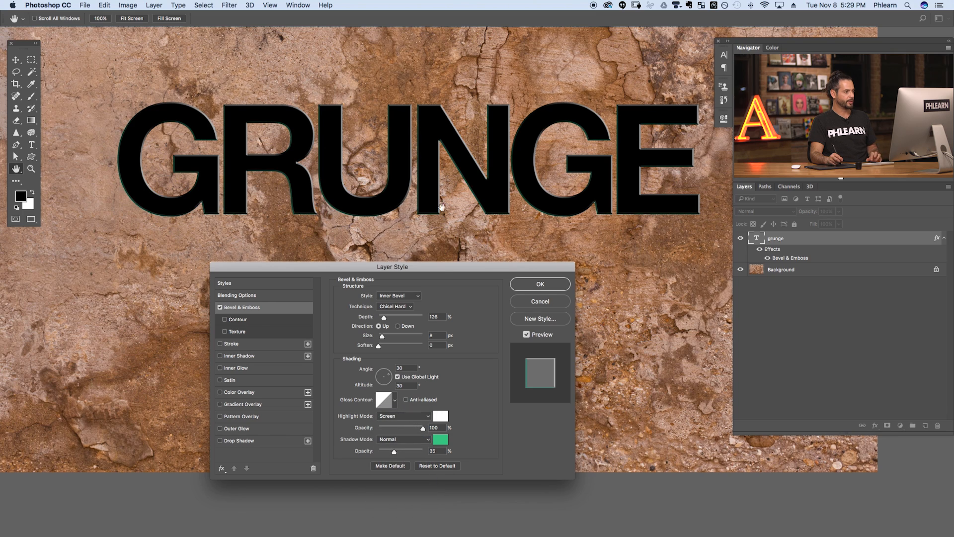
{"action": "left_click_drag", "start_coordinate": [395, 148], "coordinate": [460, 133]}
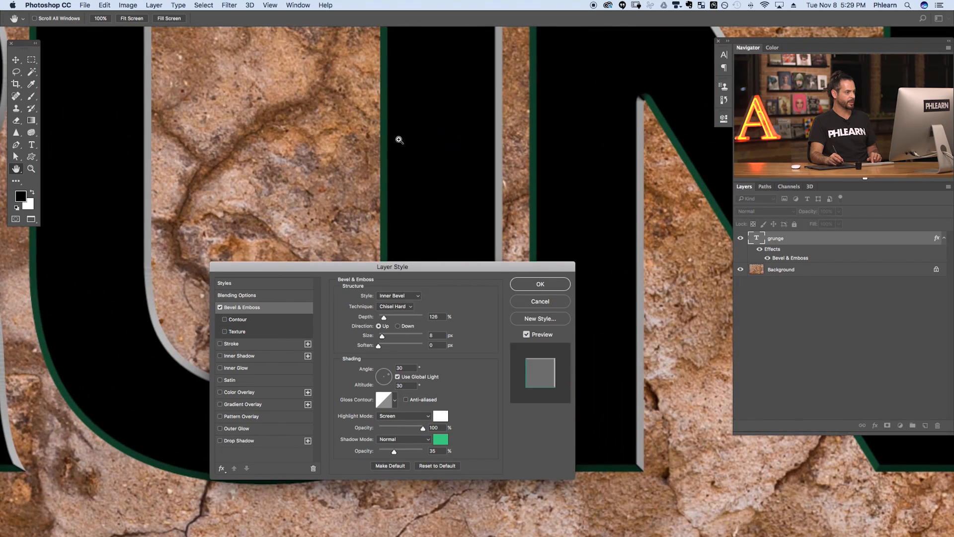
{"action": "left_click_drag", "start_coordinate": [448, 180], "coordinate": [373, 191]}
- Revert the shadow to black Multiply and increase the bevel depth well beyond 126%
{"action": "left_click", "coordinate": [445, 442]}
{"action": "left_click_drag", "start_coordinate": [682, 405], "coordinate": [650, 455]}
{"action": "left_click", "coordinate": [866, 319]}
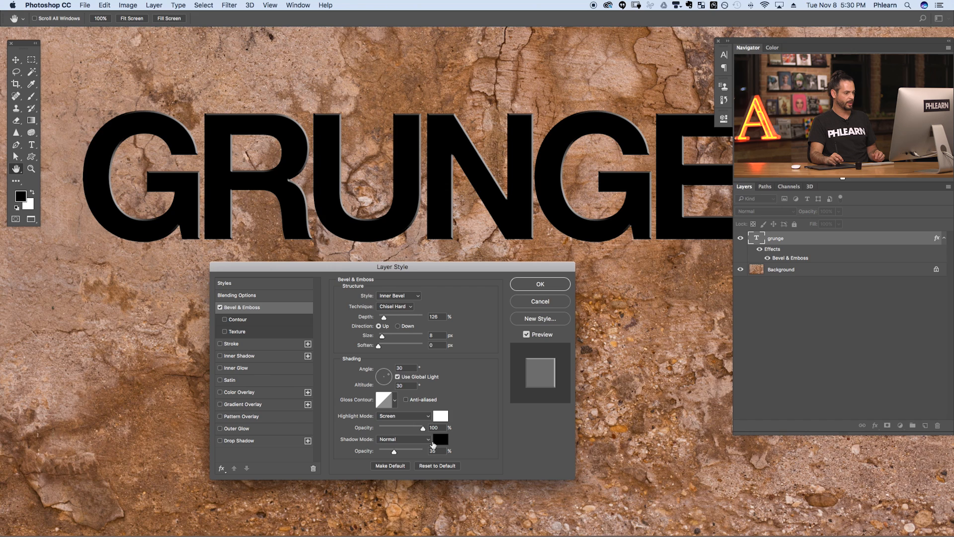
{"action": "left_click", "coordinate": [404, 439]}
{"action": "left_click", "coordinate": [417, 467]}
{"action": "mouse_move", "coordinate": [383, 318]}
{"action": "left_mouse_down"}
{"action": "mouse_move", "coordinate": [418, 318]}
{"action": "mouse_move", "coordinate": [396, 318]}
{"action": "left_mouse_up"}
- Change the bevel style to Emboss, trying Direction Down before returning to Up
{"action": "left_click", "coordinate": [407, 298]}
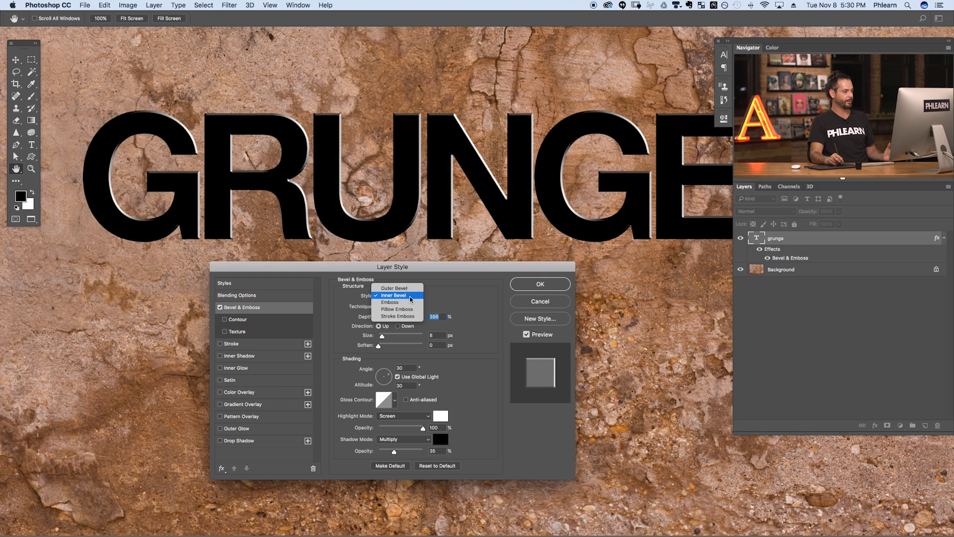
{"action": "left_click", "coordinate": [406, 305]}
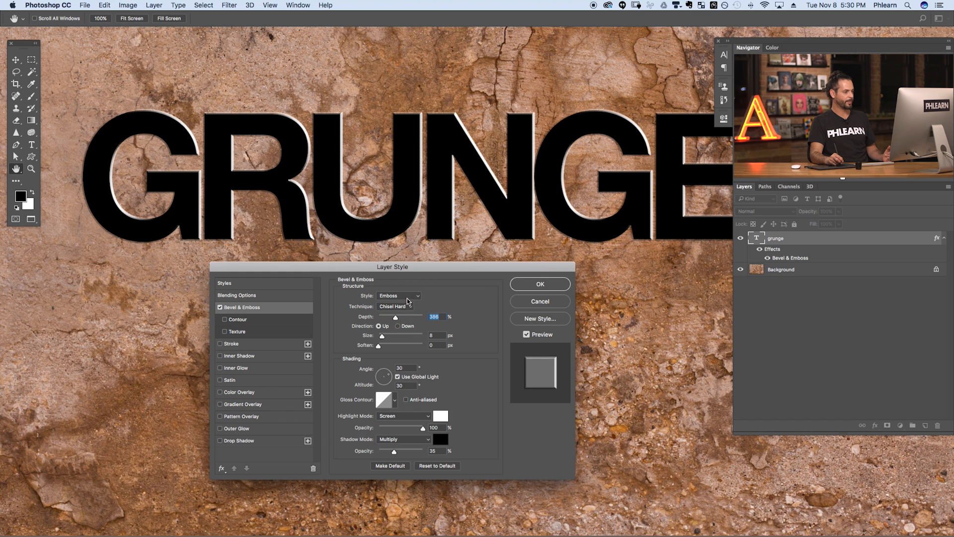
{"action": "left_click", "coordinate": [398, 326]}
{"action": "left_click", "coordinate": [385, 326]}
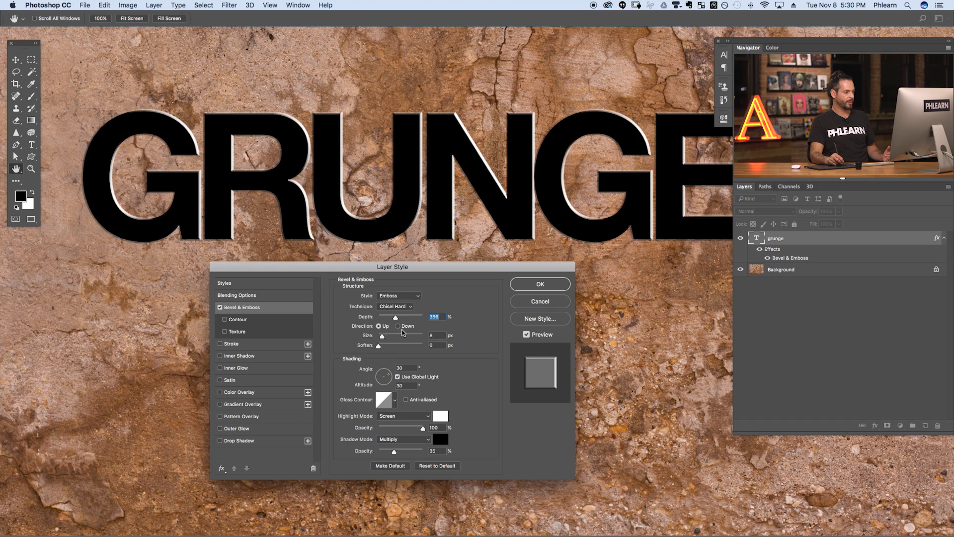
- Relight the emboss to a 23° angle and 48° altitude
{"action": "mouse_move", "coordinate": [398, 379]}
{"action": "left_mouse_down"}
{"action": "mouse_move", "coordinate": [381, 384]}
{"action": "mouse_move", "coordinate": [391, 377]}
{"action": "left_mouse_up"}
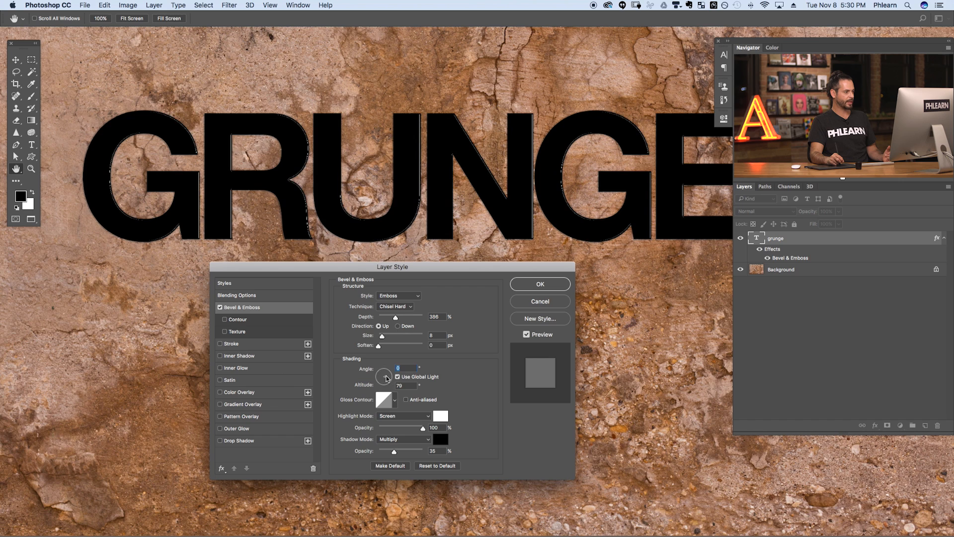
{"action": "left_click_drag", "start_coordinate": [389, 379], "coordinate": [388, 381]}
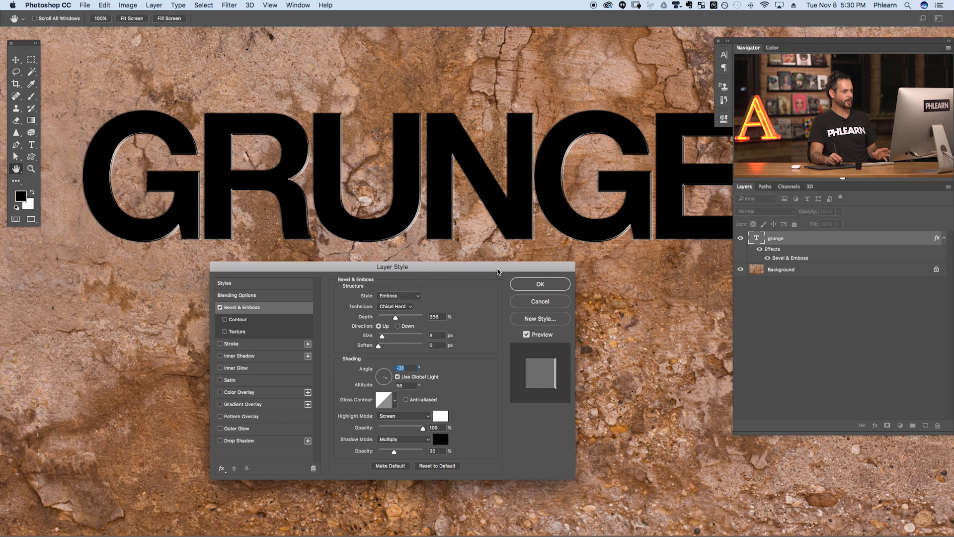
{"action": "left_click", "coordinate": [390, 376]}
{"action": "left_click_drag", "start_coordinate": [390, 378], "coordinate": [393, 374]}
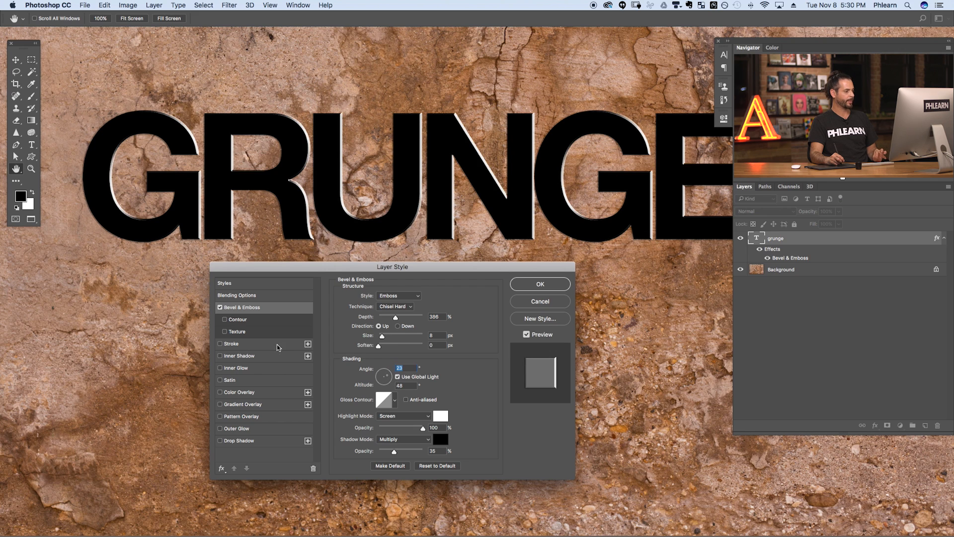
- Enable Texture on the emboss and apply a rough stone pattern to the letters
{"action": "left_click", "coordinate": [238, 332]}
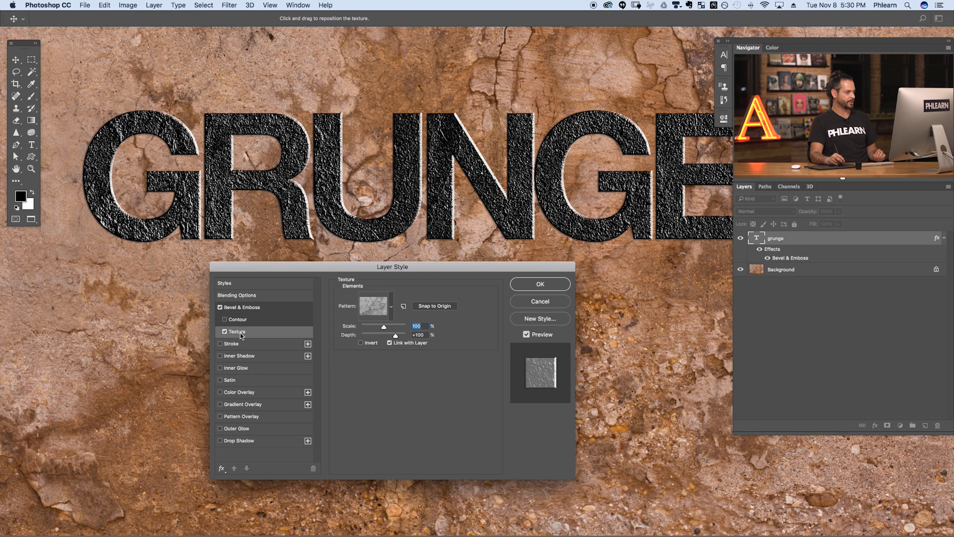
{"action": "left_click", "coordinate": [390, 308]}
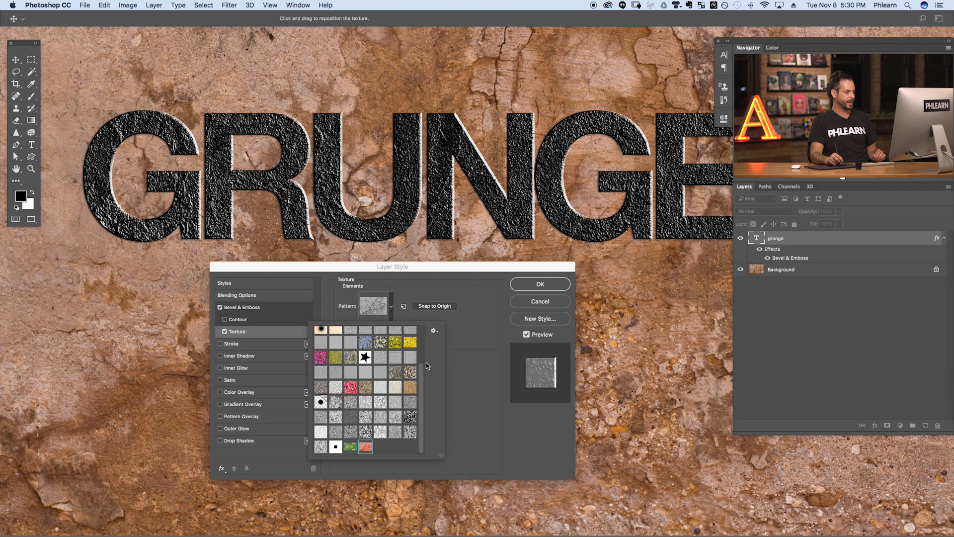
{"action": "scroll", "coordinate": [422, 392], "scroll_direction": "up", "scroll_amount": 5}
{"action": "left_click", "coordinate": [324, 337]}
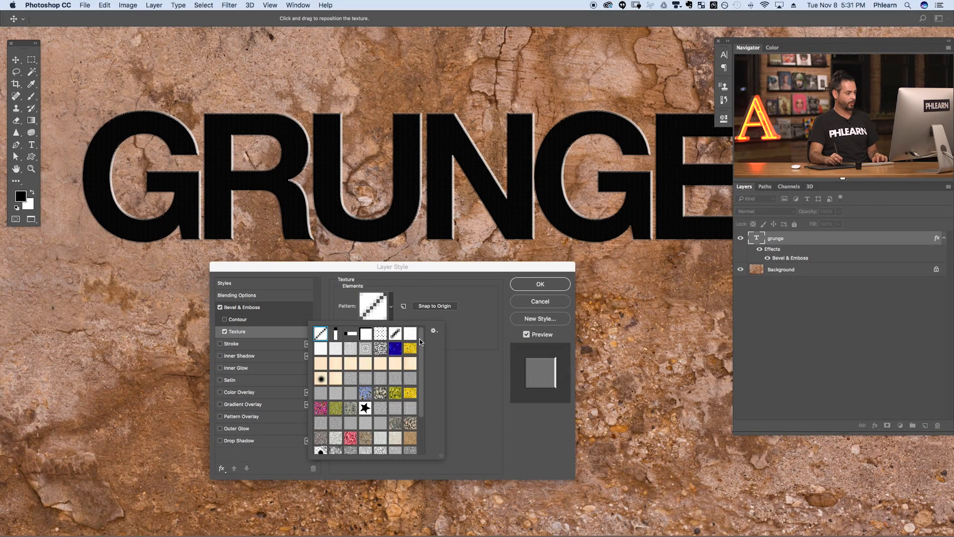
{"action": "left_click_drag", "start_coordinate": [419, 339], "coordinate": [422, 370]}
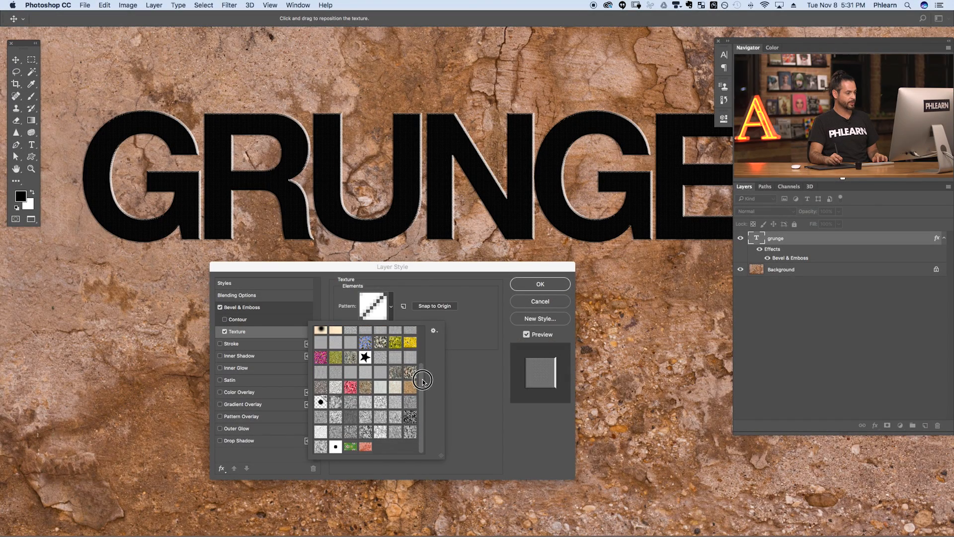
{"action": "left_click", "coordinate": [366, 448]}
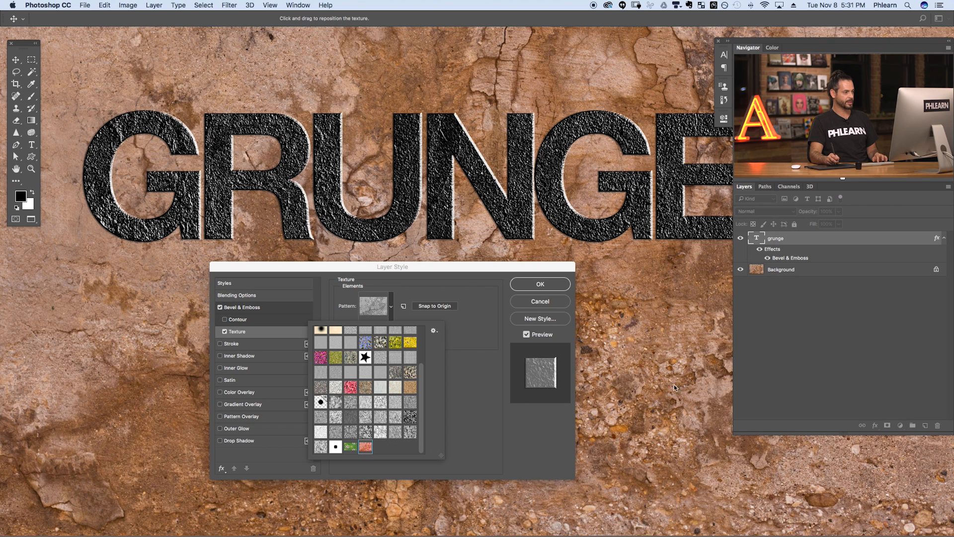
{"action": "left_click", "coordinate": [478, 316]}
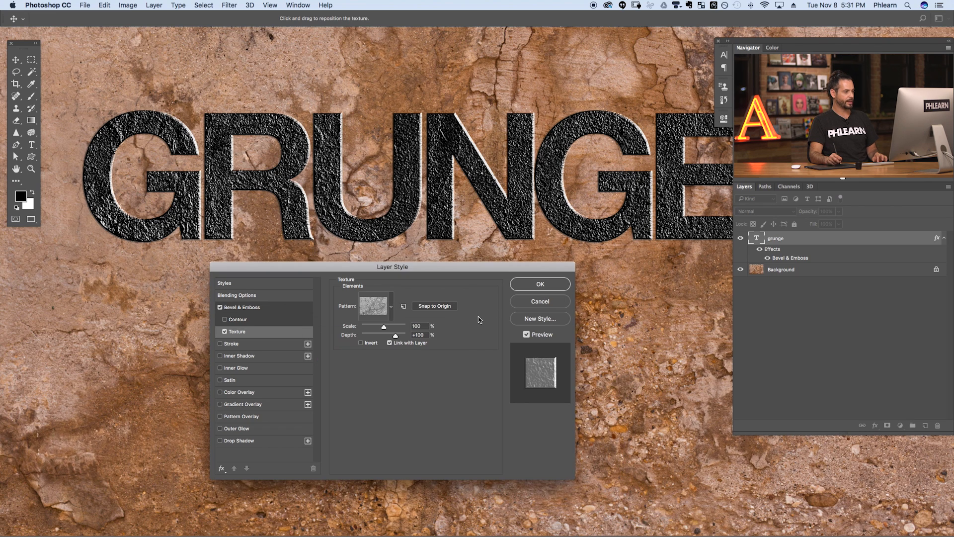
{"action": "left_click_drag", "start_coordinate": [499, 191], "coordinate": [578, 189]}
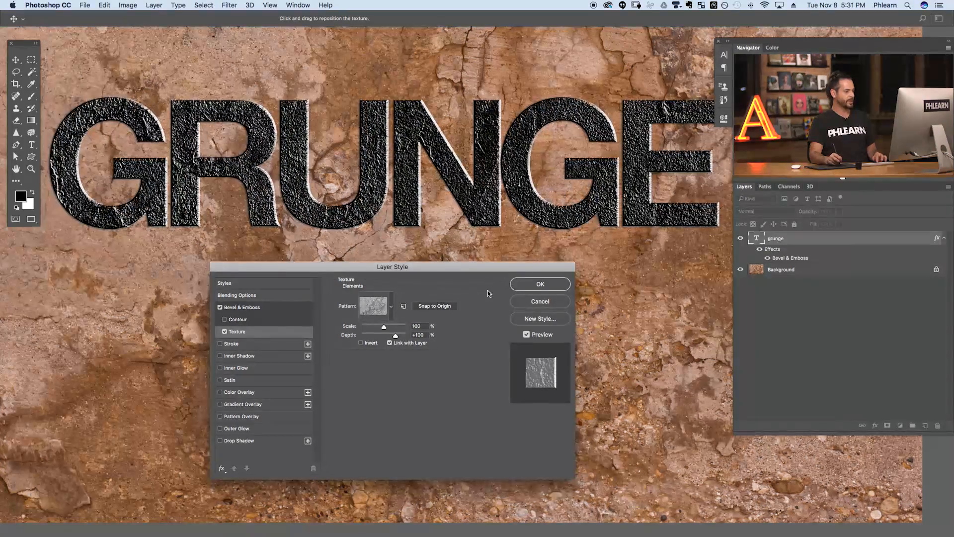
- Set the texture Scale and Depth both to 100%
{"action": "mouse_move", "coordinate": [392, 327]}
{"action": "left_mouse_down"}
{"action": "mouse_move", "coordinate": [395, 337]}
{"action": "mouse_move", "coordinate": [375, 336]}
{"action": "mouse_move", "coordinate": [384, 337]}
{"action": "left_mouse_up"}
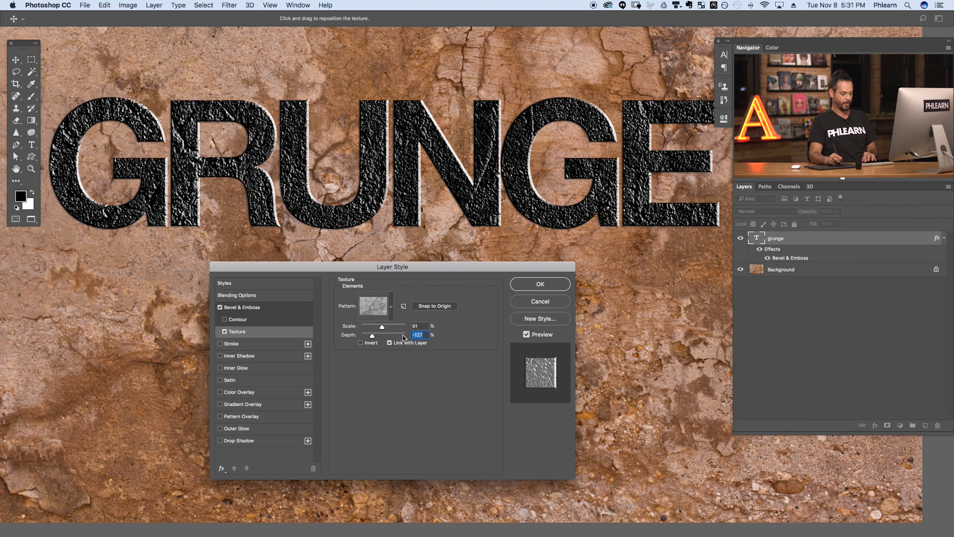
{"action": "key", "text": "shift+Tab"}
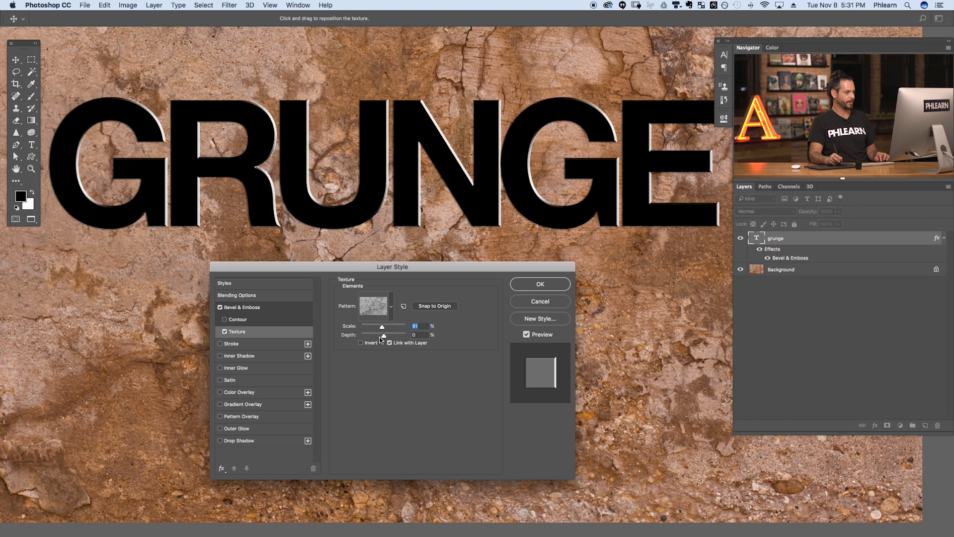
{"action": "key", "text": "Tab"}
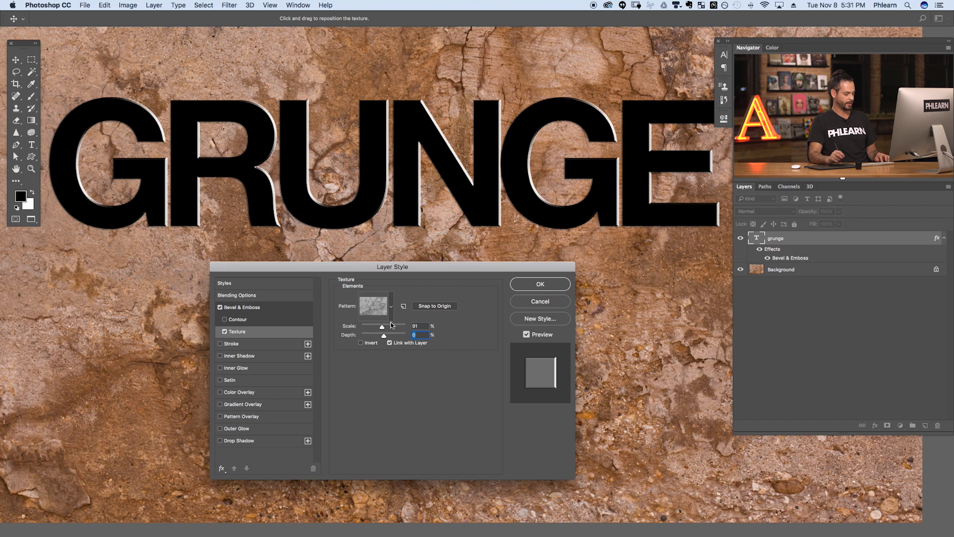
{"action": "type", "text": "100"}
{"action": "key", "text": "shift+Tab"}
{"action": "type", "text": "100"}
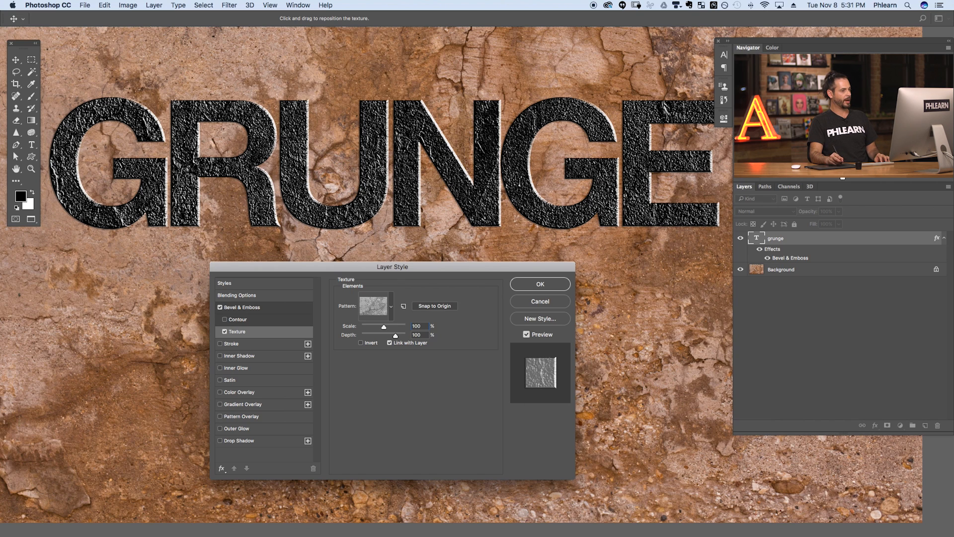
- Return to Bevel & Emboss settings and drag the Angle dial to re-aim the light
{"action": "left_click", "coordinate": [247, 307]}
{"action": "mouse_move", "coordinate": [386, 377]}
{"action": "left_mouse_down"}
{"action": "mouse_move", "coordinate": [380, 386]}
{"action": "mouse_move", "coordinate": [386, 376]}
{"action": "left_mouse_up"}
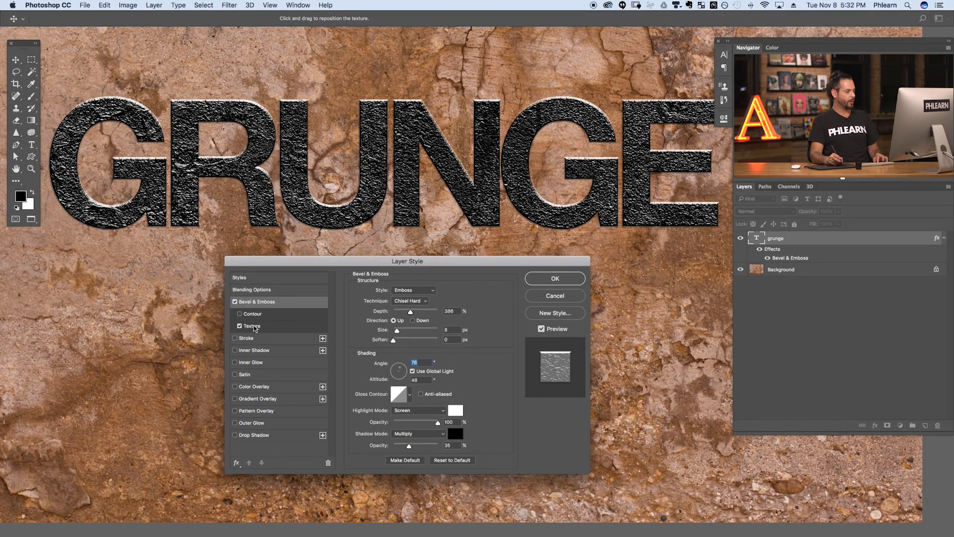
- Add a Pattern Overlay to the text and preview the blue floral, diagonal-line and vertical-bar patterns
{"action": "left_click", "coordinate": [252, 411]}
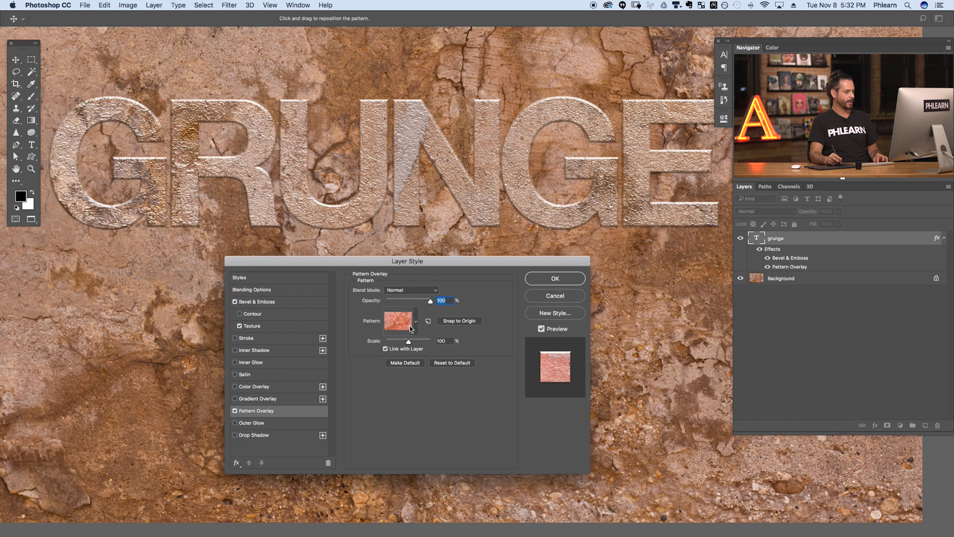
{"action": "left_click", "coordinate": [411, 328]}
{"action": "left_click", "coordinate": [391, 357]}
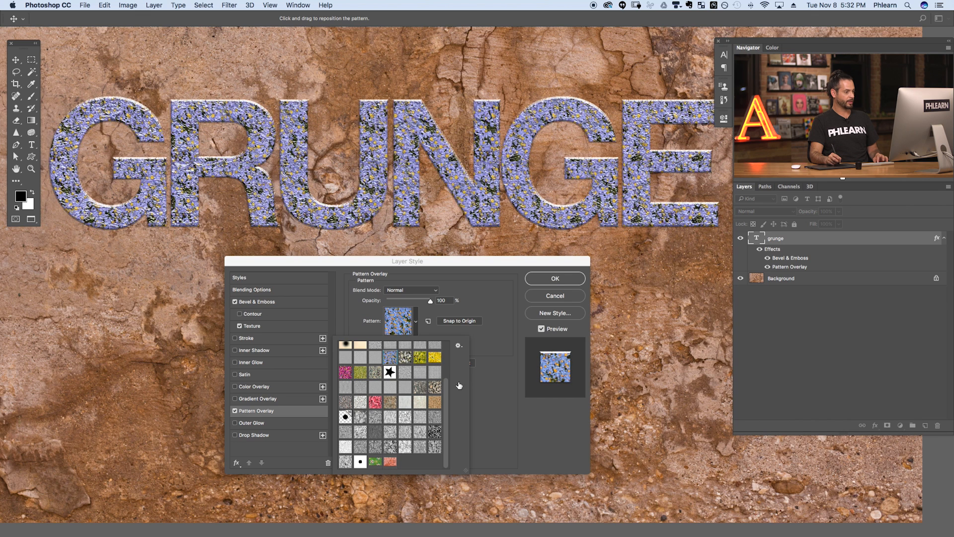
{"action": "left_click_drag", "start_coordinate": [449, 401], "coordinate": [424, 356]}
{"action": "left_click", "coordinate": [345, 349]}
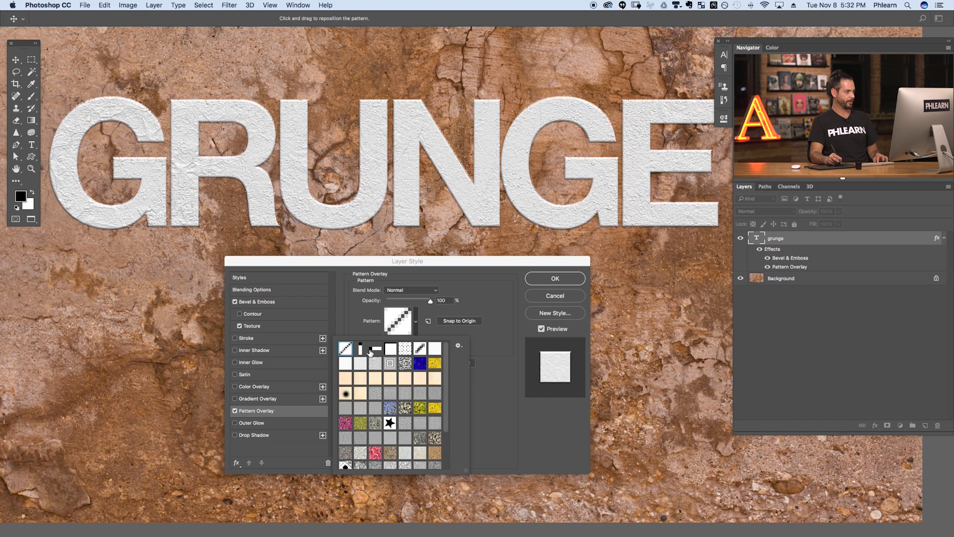
{"action": "left_click", "coordinate": [362, 350]}
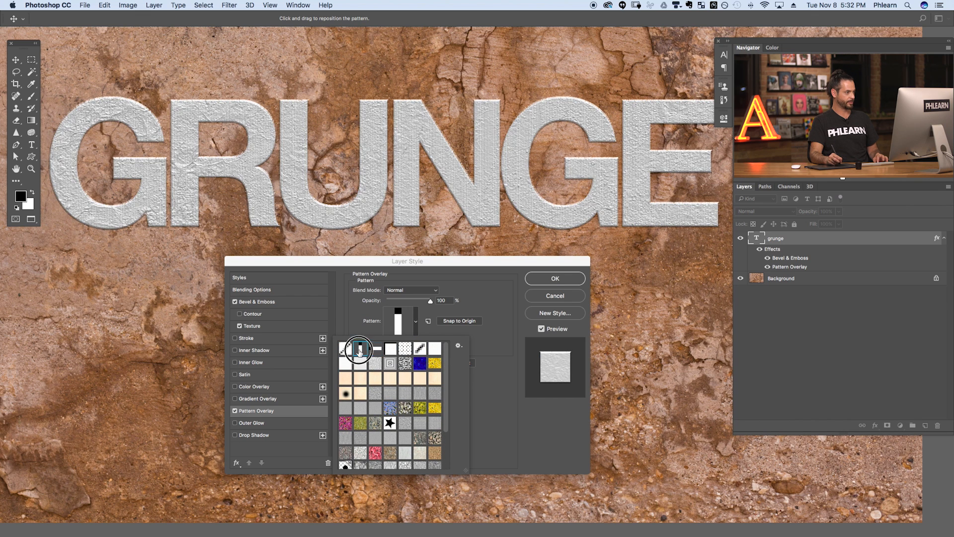
{"action": "left_click", "coordinate": [375, 350]}
- Switch the overlay from the plain white pattern to the reddish stone pattern
{"action": "left_click", "coordinate": [391, 350]}
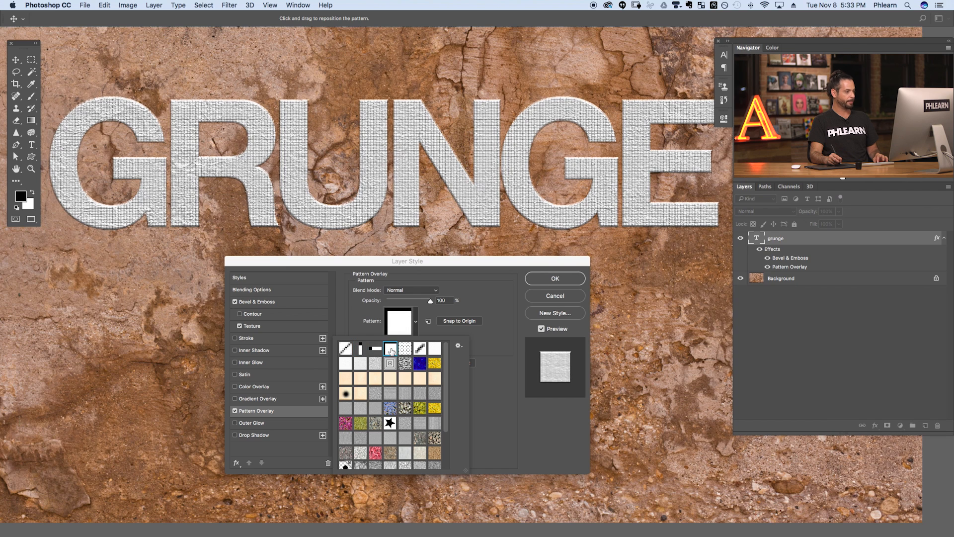
{"action": "left_click_drag", "start_coordinate": [446, 355], "coordinate": [447, 403]}
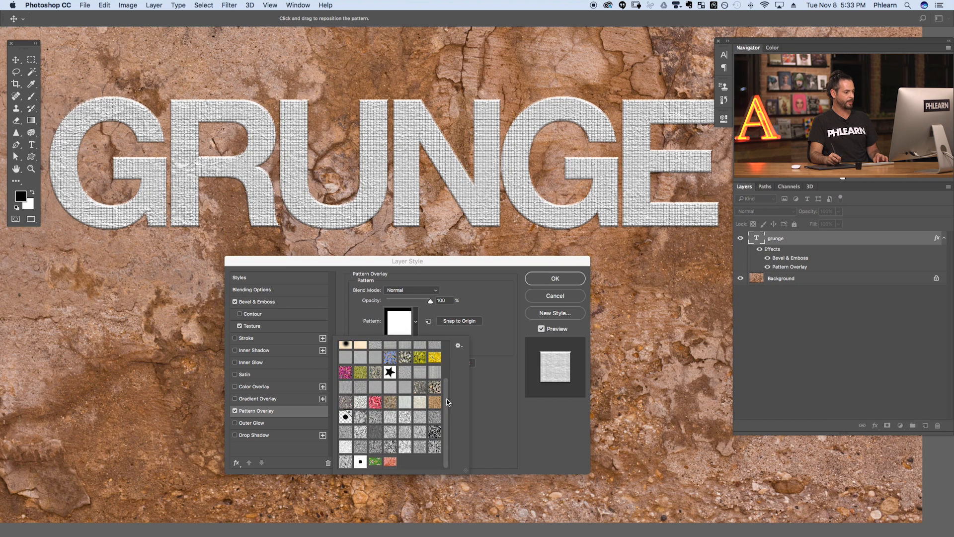
{"action": "left_click", "coordinate": [389, 462]}
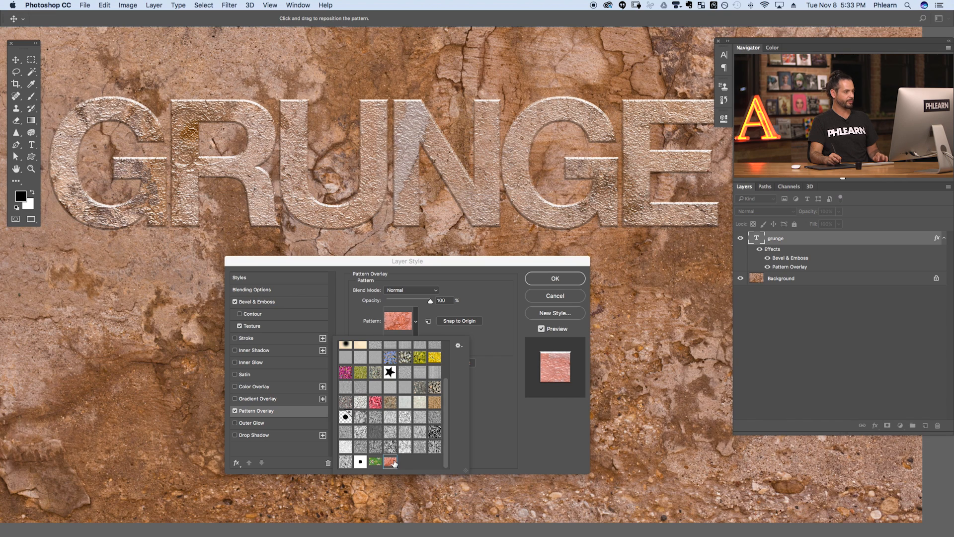
{"action": "left_click", "coordinate": [491, 387]}
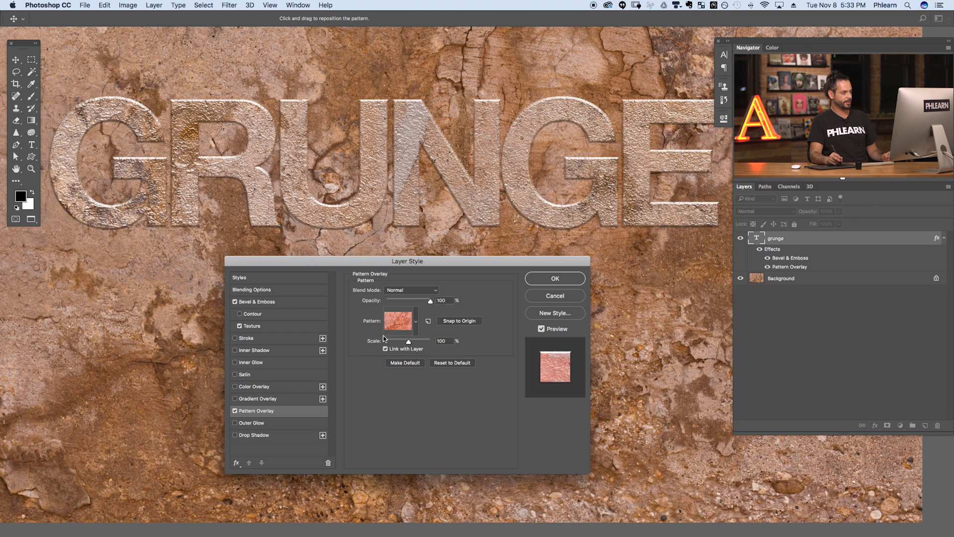
{"action": "left_click", "coordinate": [256, 325]}
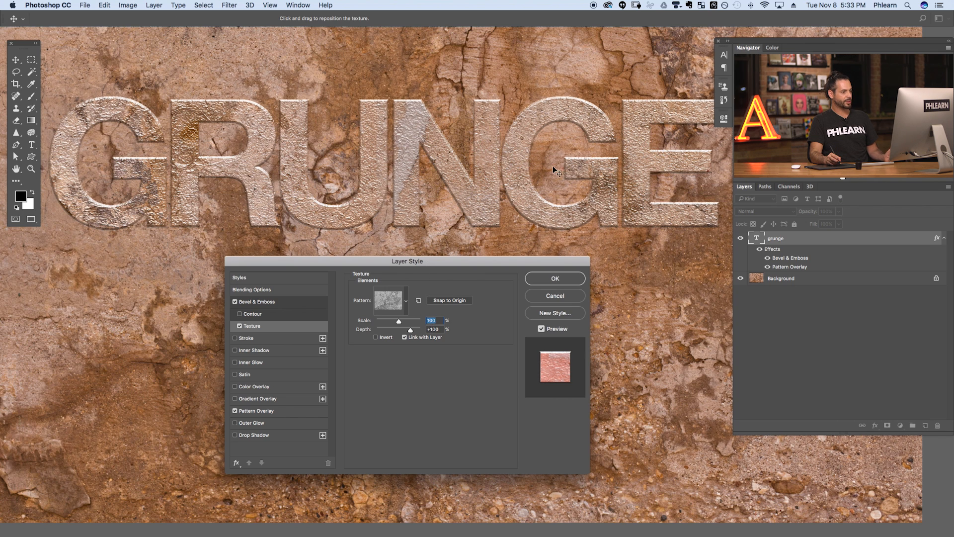
- Drag the texture and stone pattern around inside GRUNGE, then snap the pattern overlay back to origin
{"action": "left_click_drag", "start_coordinate": [490, 175], "coordinate": [408, 250]}
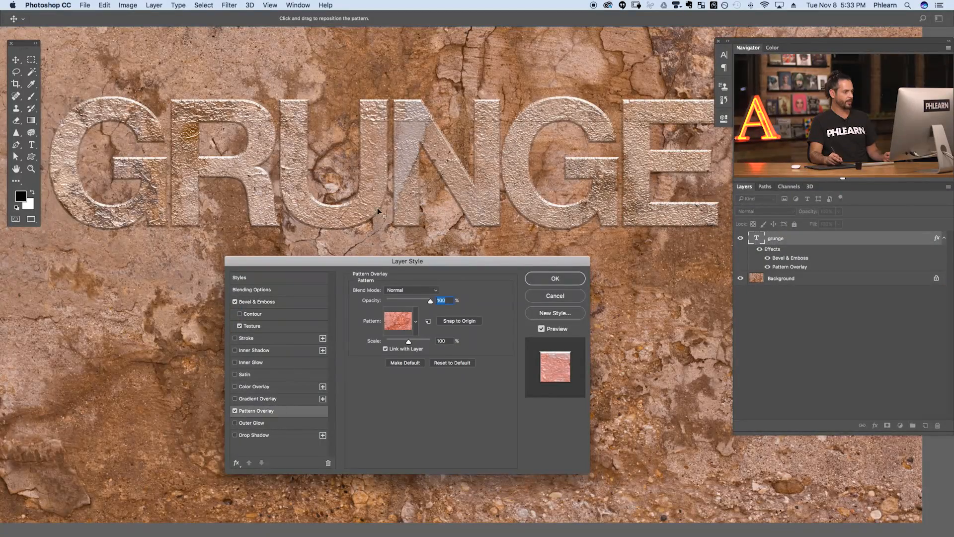
{"action": "left_click_drag", "start_coordinate": [378, 212], "coordinate": [318, 162]}
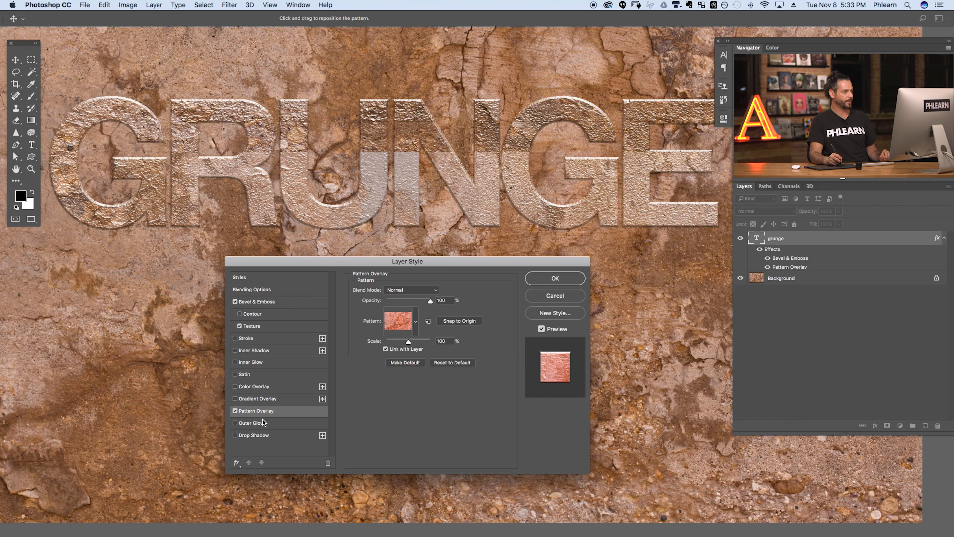
{"action": "left_click", "coordinate": [465, 325]}
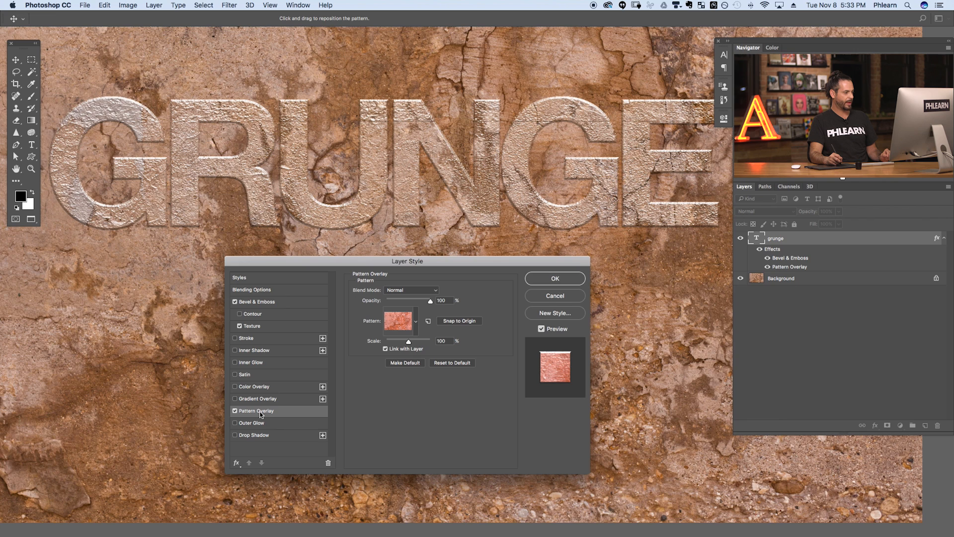
- Snap the bevel texture to its origin, re-angle the Bevel & Emboss shading, and apply the style
{"action": "left_click", "coordinate": [251, 327]}
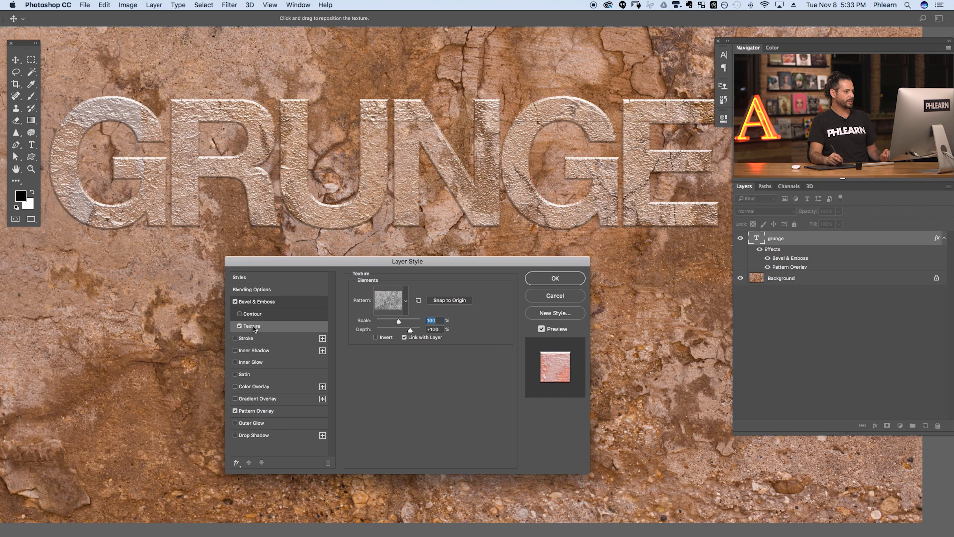
{"action": "left_click", "coordinate": [454, 301]}
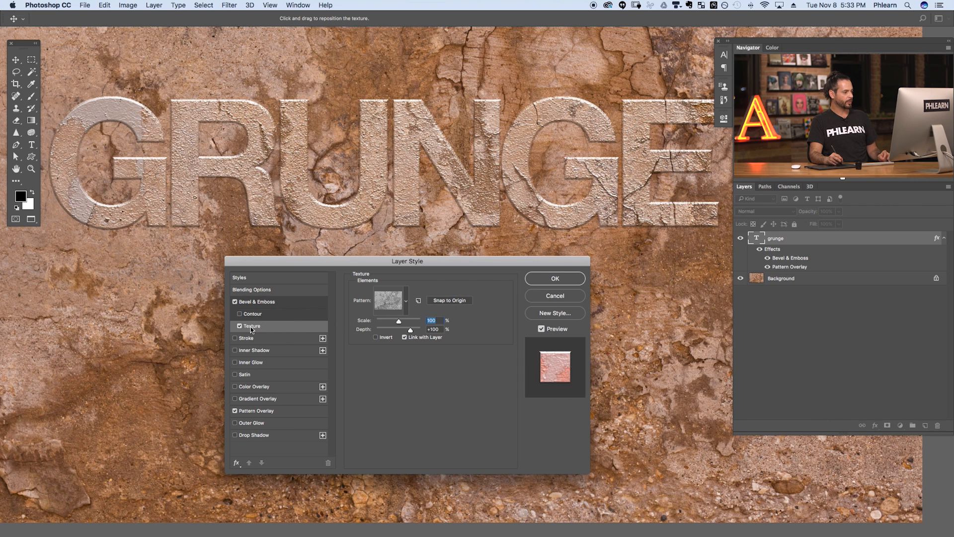
{"action": "left_click", "coordinate": [264, 302]}
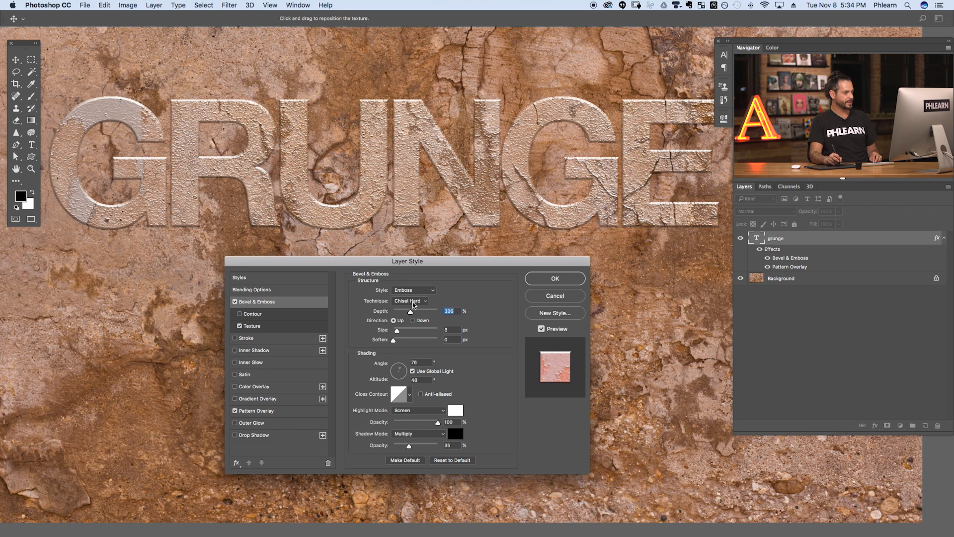
{"action": "left_click_drag", "start_coordinate": [401, 373], "coordinate": [400, 371]}
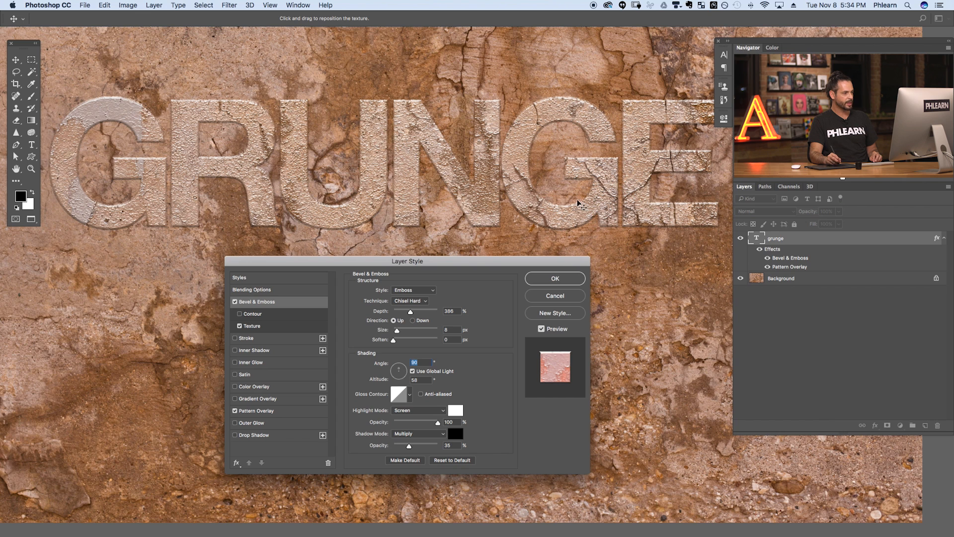
{"action": "left_click", "coordinate": [563, 281]}
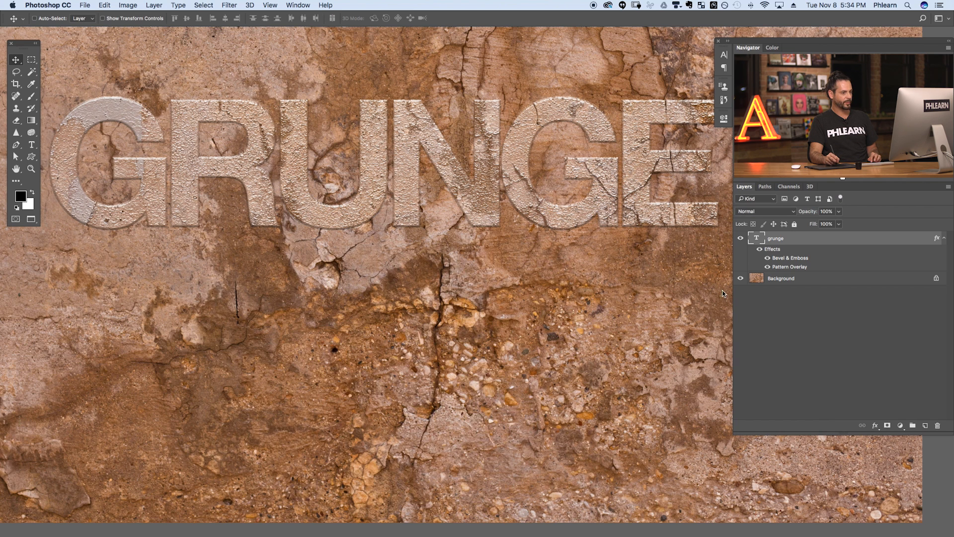
- Hide the Background, add a white Color Fill layer beneath grunge, and reopen grunge's Bevel & Emboss
{"action": "left_click", "coordinate": [740, 279]}
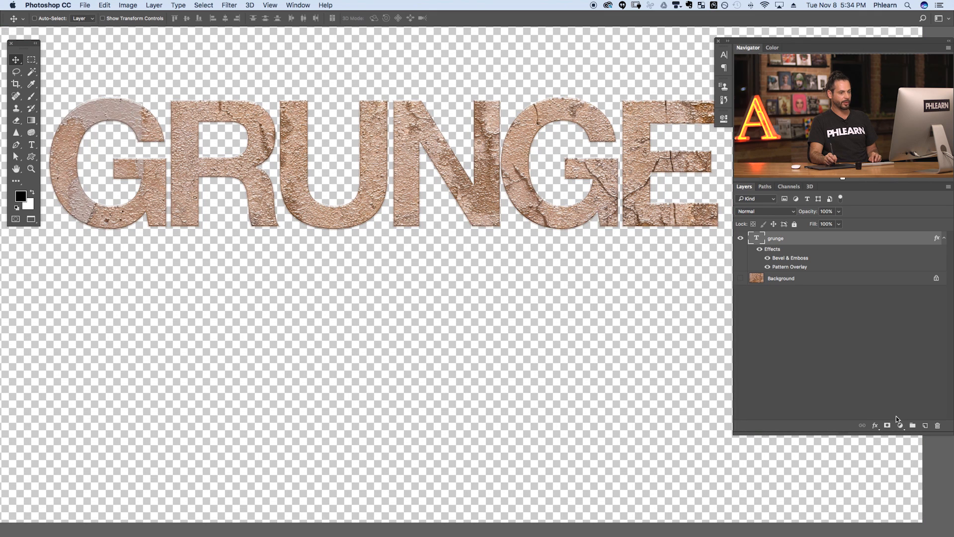
{"action": "left_click", "coordinate": [901, 426]}
{"action": "left_click", "coordinate": [898, 435]}
{"action": "left_click", "coordinate": [655, 324]}
{"action": "left_click", "coordinate": [866, 319]}
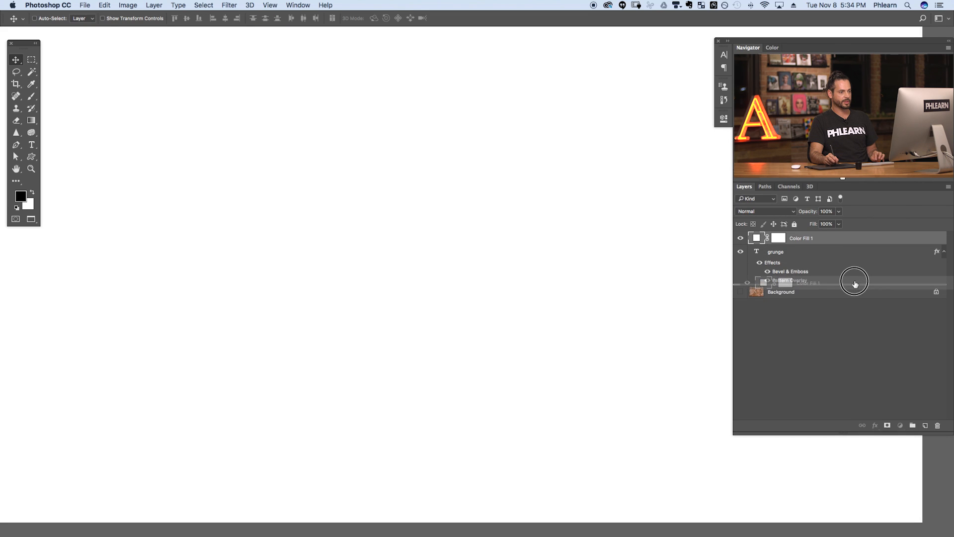
{"action": "left_click_drag", "start_coordinate": [806, 238], "coordinate": [763, 266]}
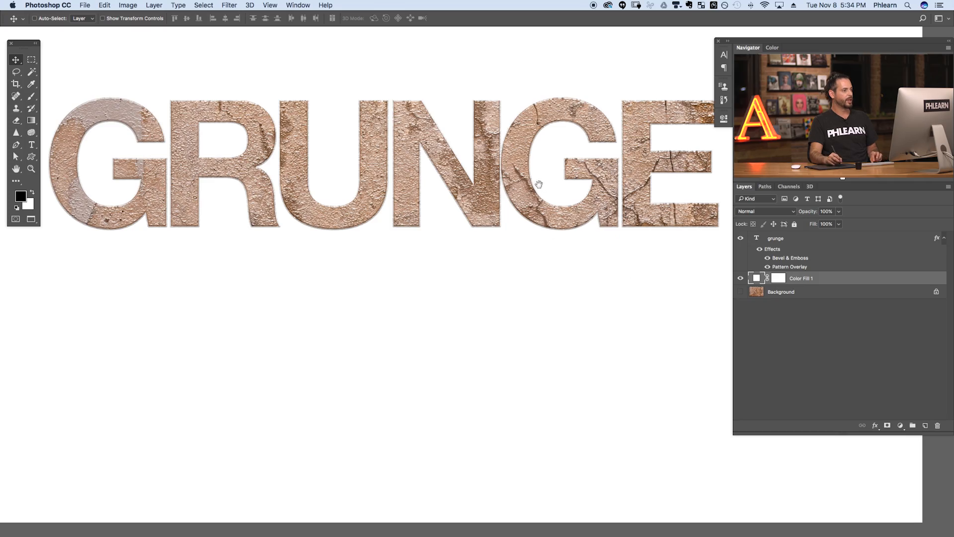
{"action": "left_click_drag", "start_coordinate": [442, 188], "coordinate": [510, 271]}
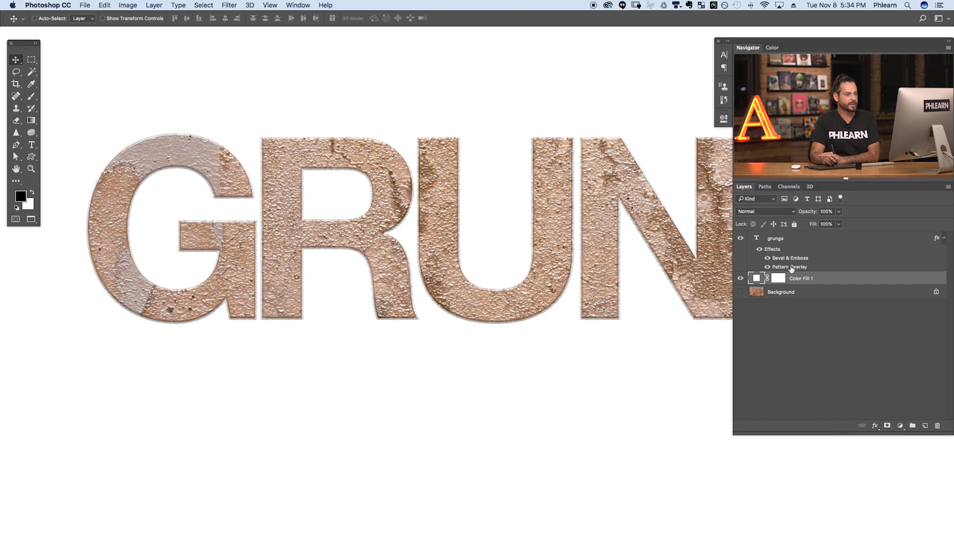
{"action": "double_click", "coordinate": [797, 262]}
- Relight the bevel from a -146° angle at 53° altitude
{"action": "left_click_drag", "start_coordinate": [511, 261], "coordinate": [564, 312]}
{"action": "left_click_drag", "start_coordinate": [538, 267], "coordinate": [514, 215]}
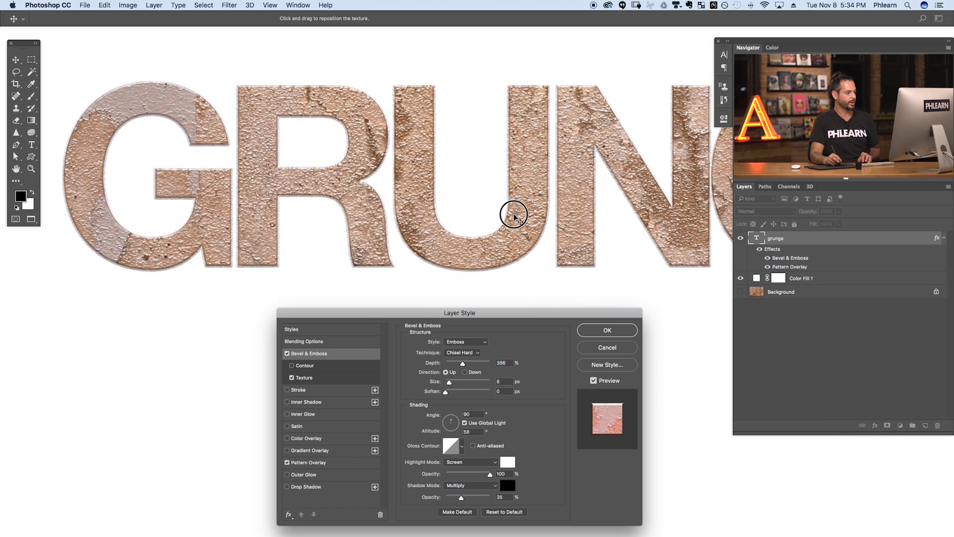
{"action": "left_click_drag", "start_coordinate": [493, 316], "coordinate": [499, 306]}
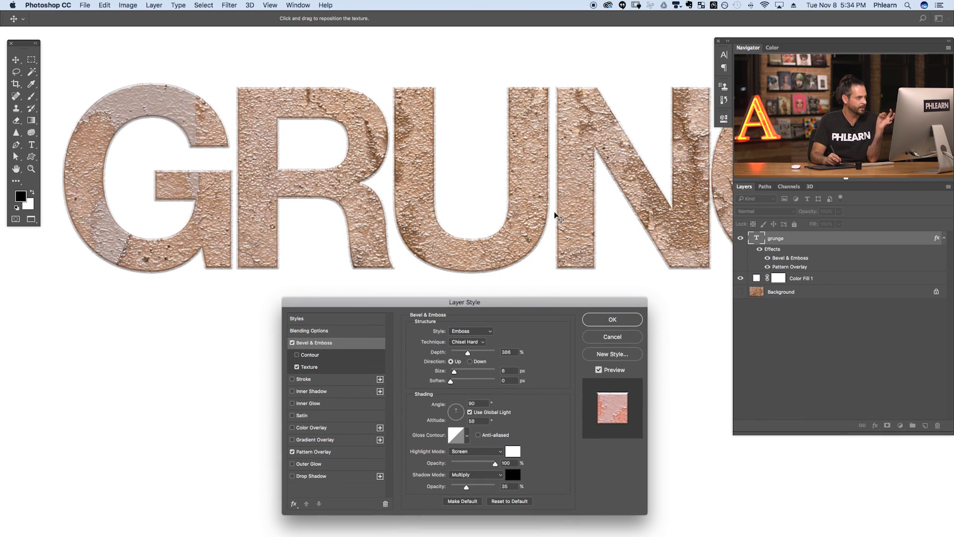
{"action": "left_click", "coordinate": [454, 412]}
{"action": "mouse_move", "coordinate": [454, 413]}
{"action": "left_mouse_down"}
{"action": "mouse_move", "coordinate": [456, 428]}
{"action": "mouse_move", "coordinate": [461, 412]}
{"action": "mouse_move", "coordinate": [455, 419]}
{"action": "left_mouse_up"}
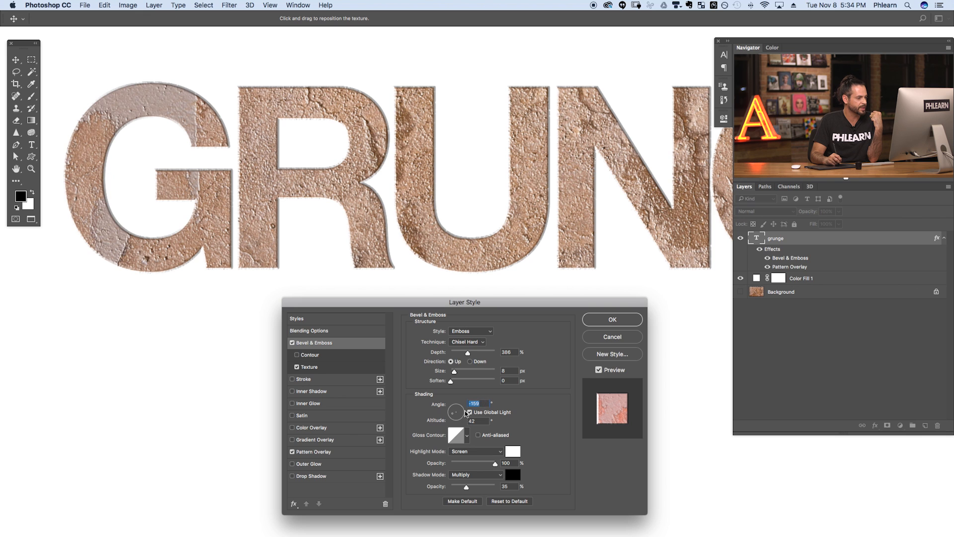
{"action": "left_click_drag", "start_coordinate": [456, 420], "coordinate": [454, 416]}
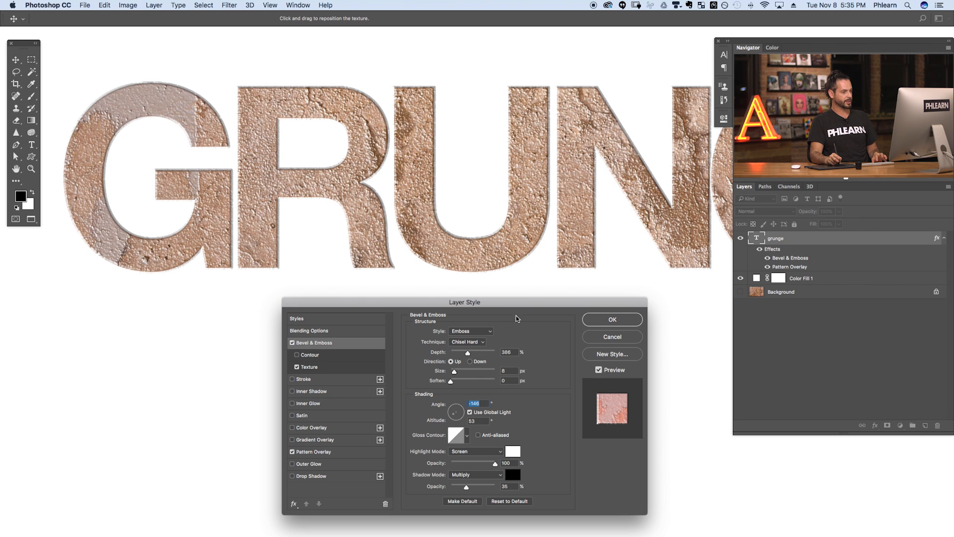
- Reduce the bevel highlight opacity to 86% with the whole GRUNGE text in view
{"action": "left_click", "coordinate": [541, 227], "text": "alt"}
{"action": "left_click_drag", "start_coordinate": [578, 249], "coordinate": [431, 244]}
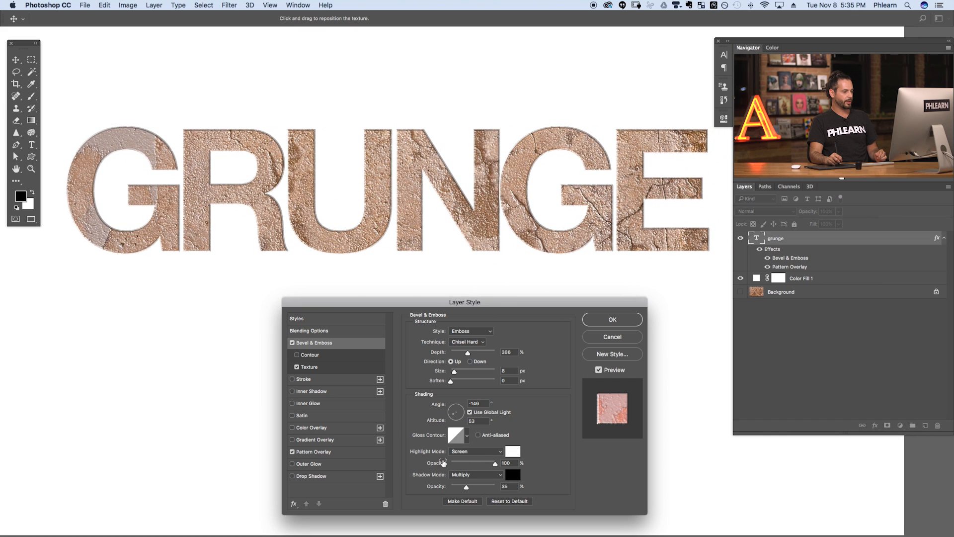
{"action": "left_click_drag", "start_coordinate": [496, 464], "coordinate": [477, 486]}
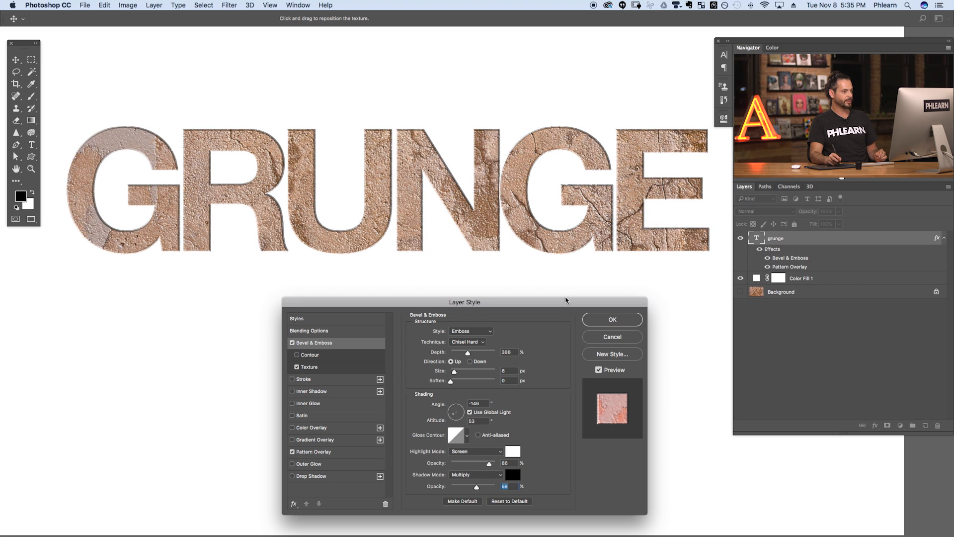
- Try Outer Bevel, Pillow Emboss and Stroke Emboss styles, then settle on Inner Bevel
{"action": "left_click", "coordinate": [481, 331]}
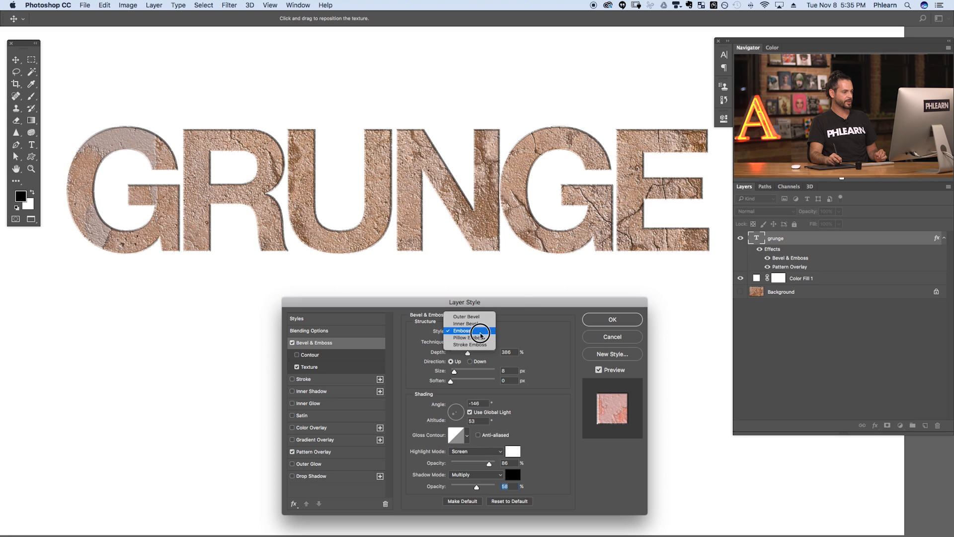
{"action": "left_click", "coordinate": [481, 327]}
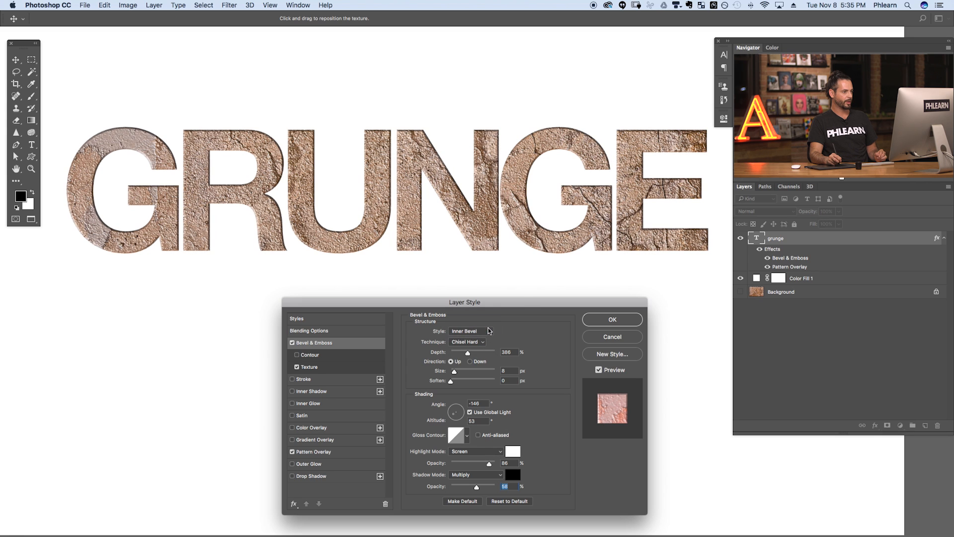
{"action": "left_click", "coordinate": [478, 330]}
{"action": "left_click", "coordinate": [475, 323]}
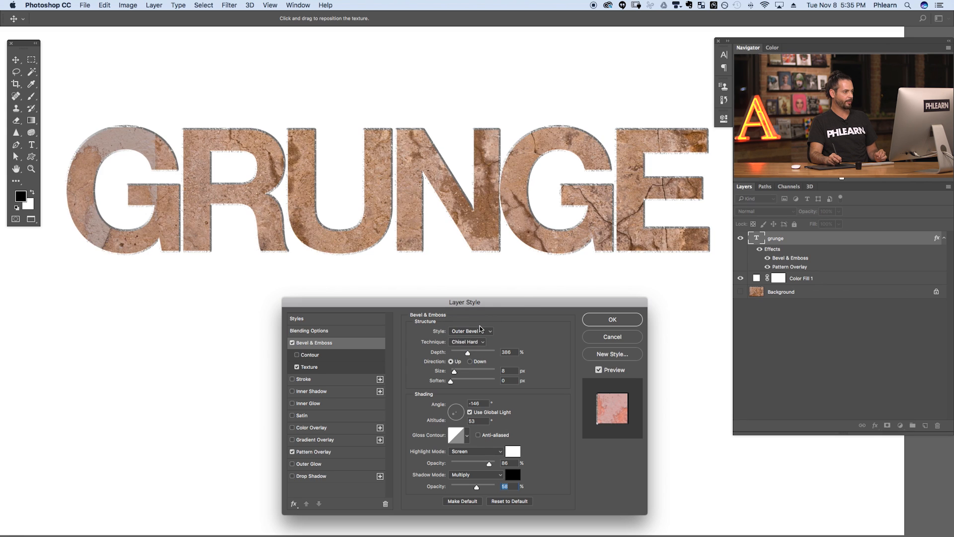
{"action": "left_click", "coordinate": [481, 330]}
{"action": "left_click", "coordinate": [482, 351]}
{"action": "left_click", "coordinate": [482, 332]}
{"action": "left_click", "coordinate": [481, 338]}
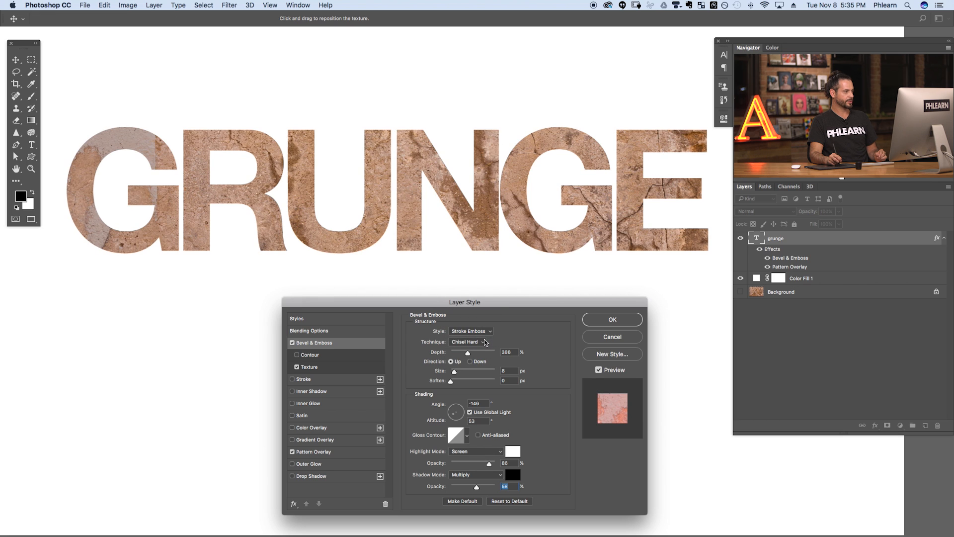
{"action": "left_click", "coordinate": [483, 335]}
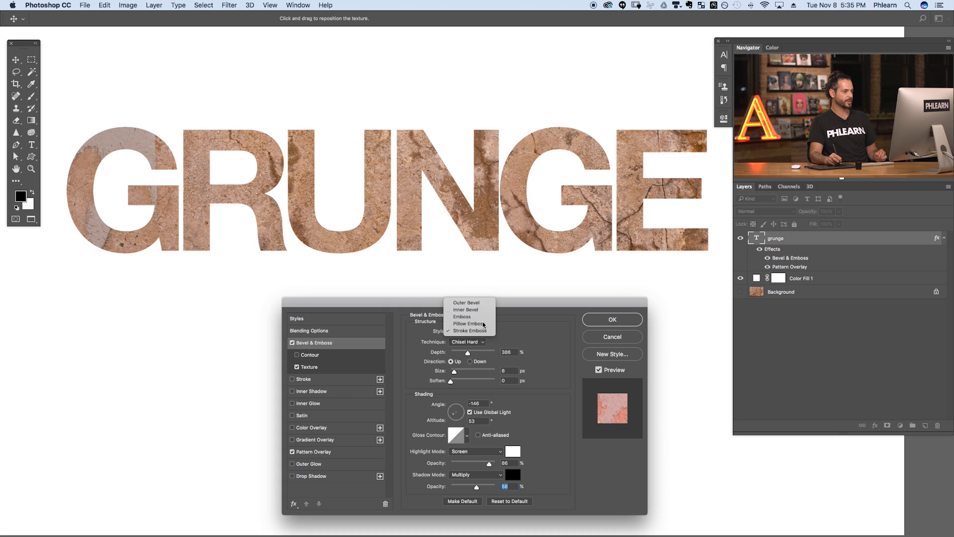
{"action": "left_click", "coordinate": [481, 324]}
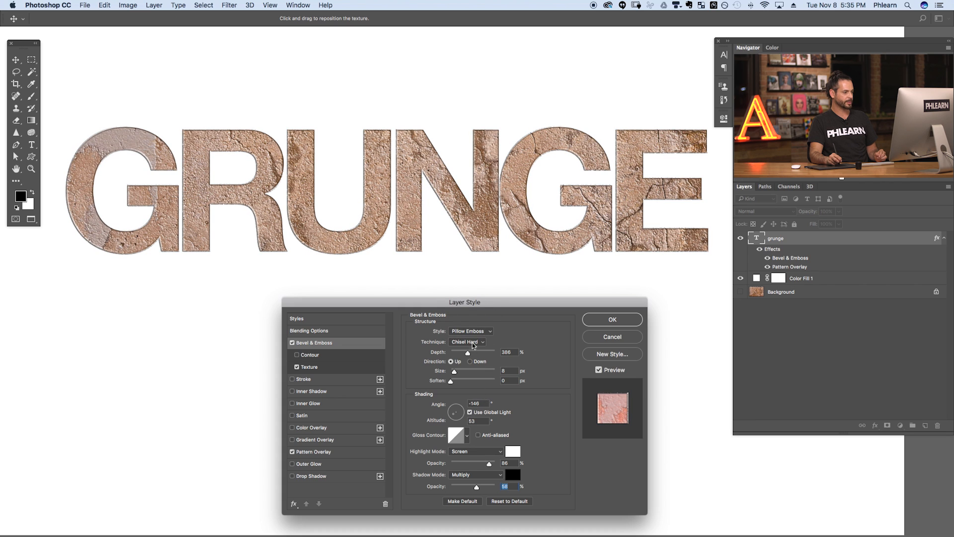
{"action": "left_click", "coordinate": [476, 332]}
{"action": "left_click", "coordinate": [475, 317]}
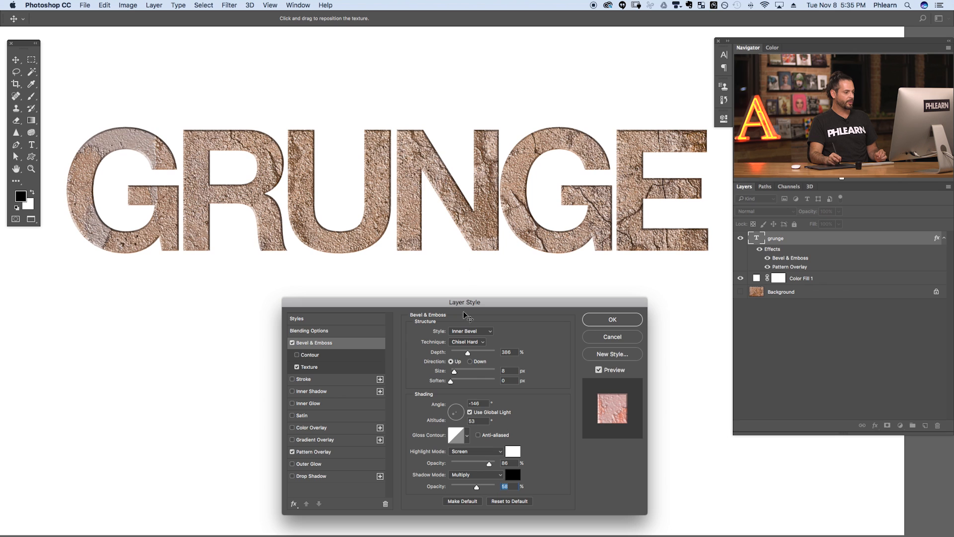
- Set the bevel light to -6° angle, 37° altitude, shadow opacity 68%, and apply
{"action": "left_click_drag", "start_coordinate": [455, 412], "coordinate": [454, 424]}
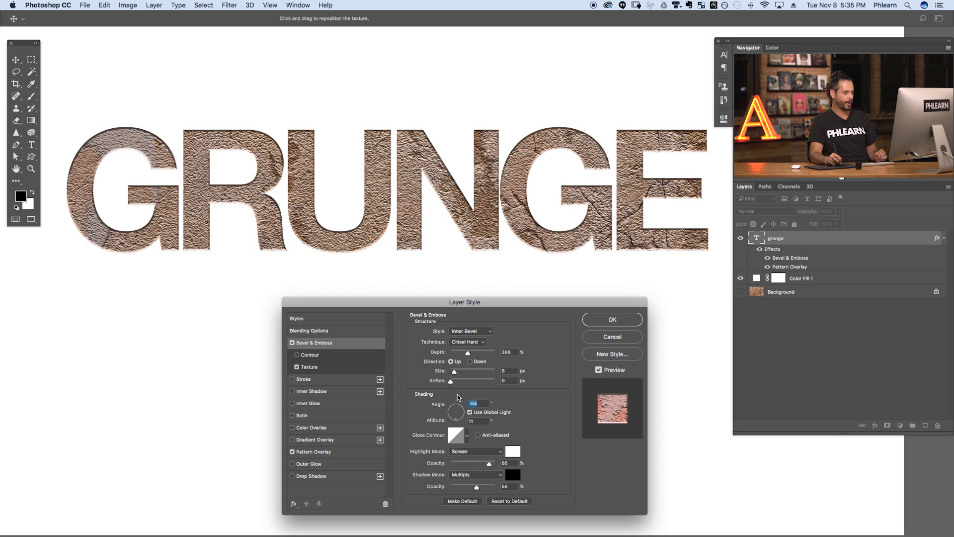
{"action": "left_click_drag", "start_coordinate": [456, 416], "coordinate": [453, 416]}
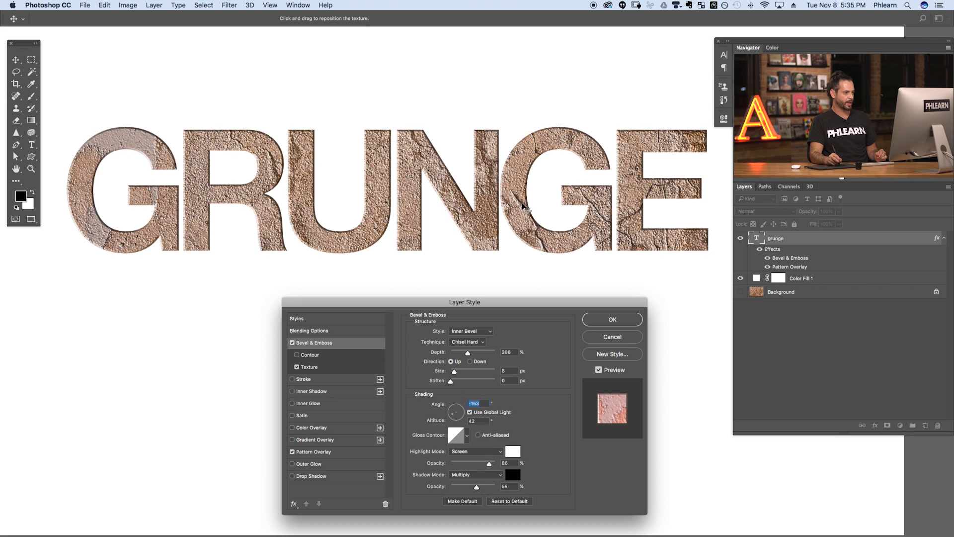
{"action": "left_click", "coordinate": [462, 415]}
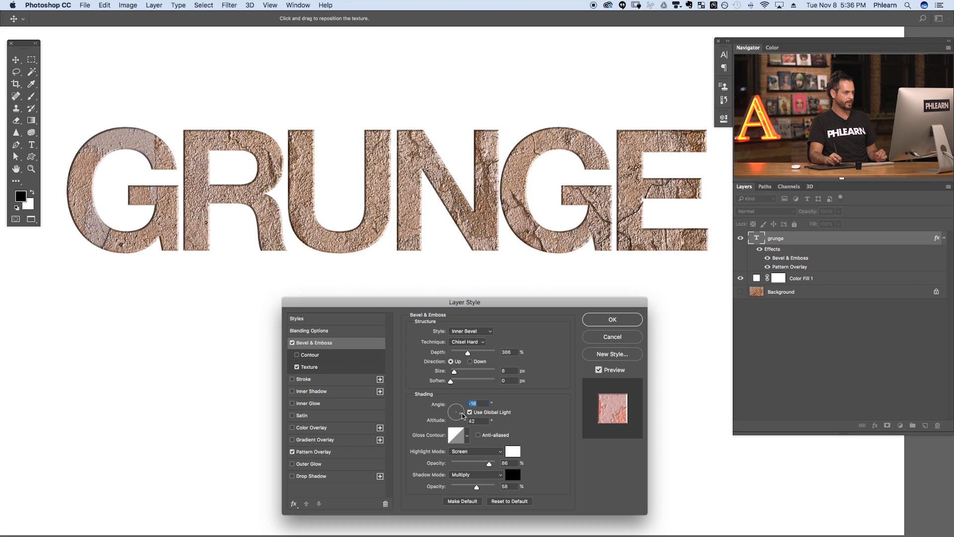
{"action": "left_click_drag", "start_coordinate": [463, 415], "coordinate": [464, 413]}
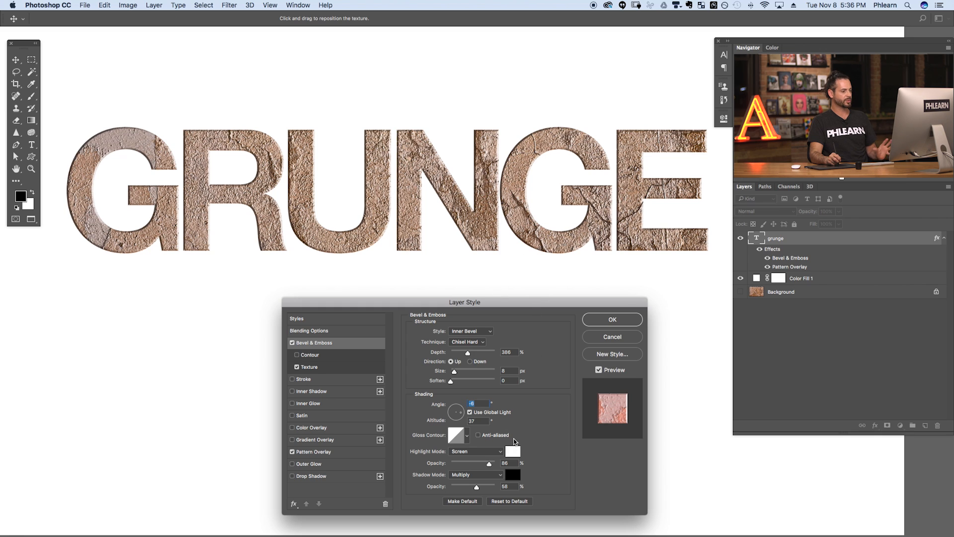
{"action": "left_click_drag", "start_coordinate": [489, 465], "coordinate": [481, 487]}
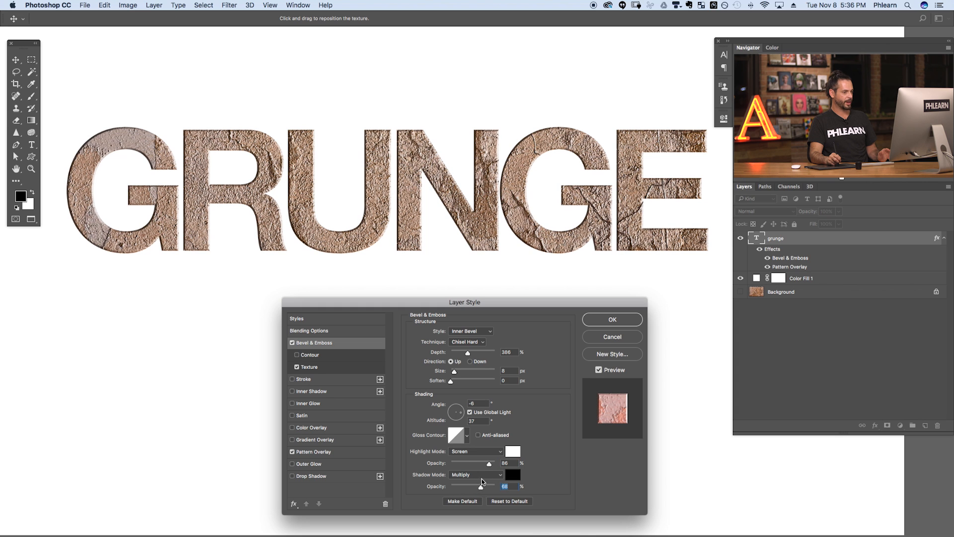
{"action": "left_click", "coordinate": [632, 320]}
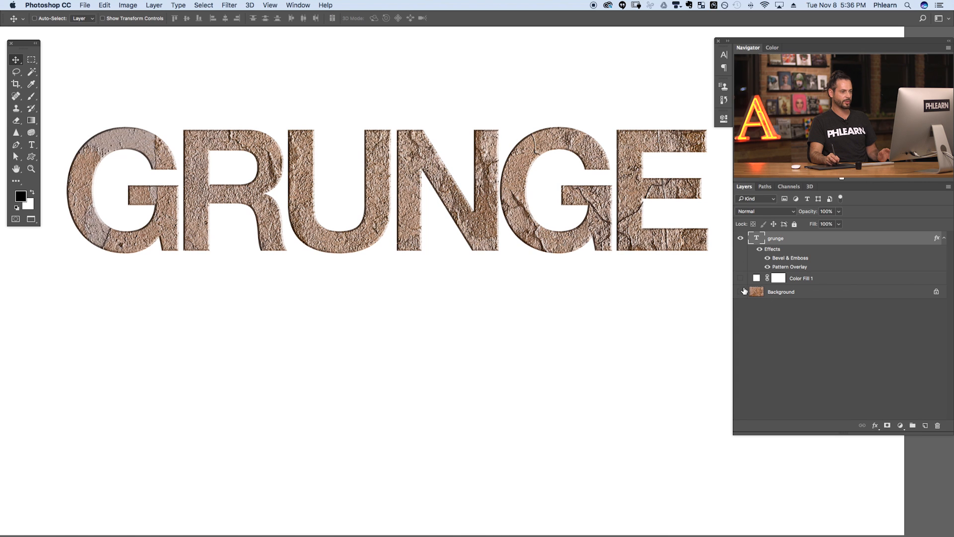
{"action": "left_click", "coordinate": [741, 291]}
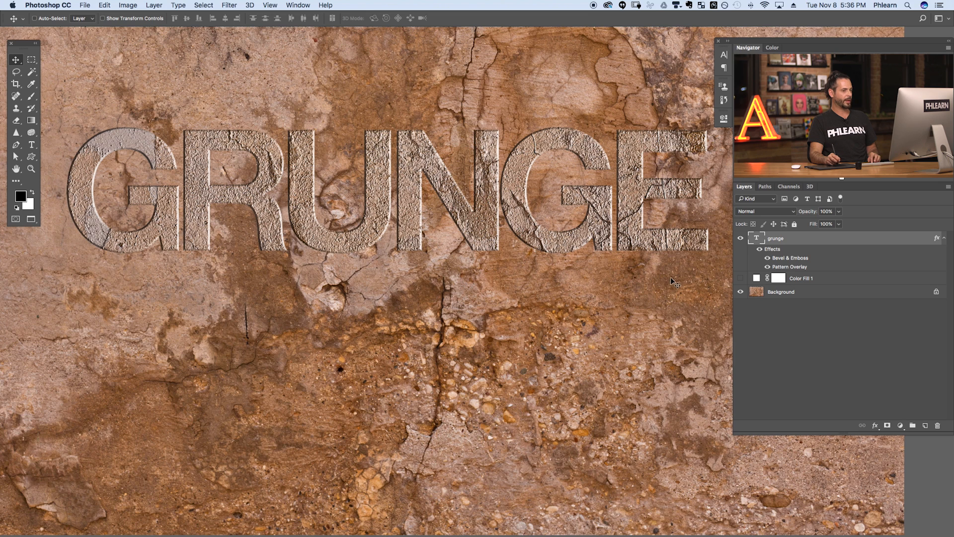
{"action": "left_click", "coordinate": [741, 292]}
{"action": "left_click_drag", "start_coordinate": [528, 297], "coordinate": [522, 358]}
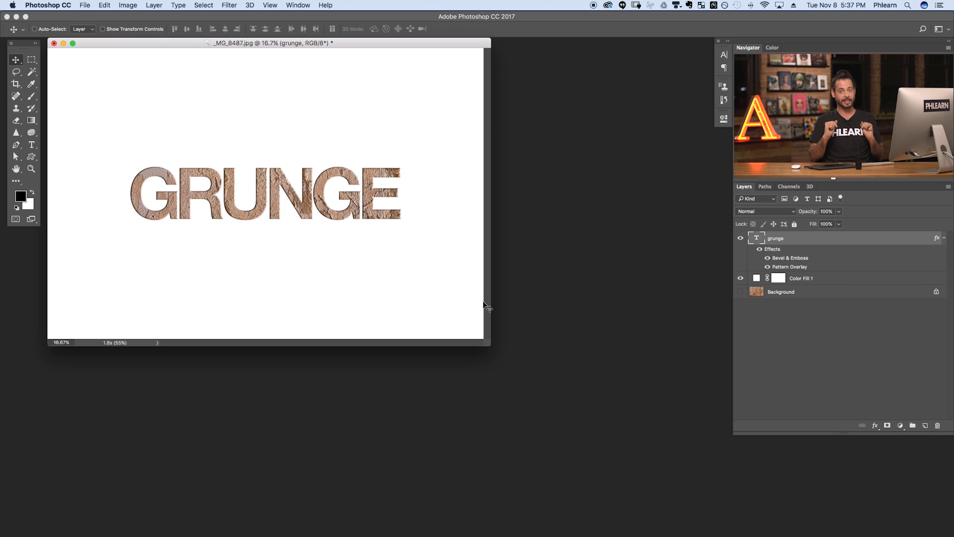
- Bring up the Open dialog (Cmd+O) showing _MG_8614.jpg in the Images folder
{"action": "key", "text": "super+o"}
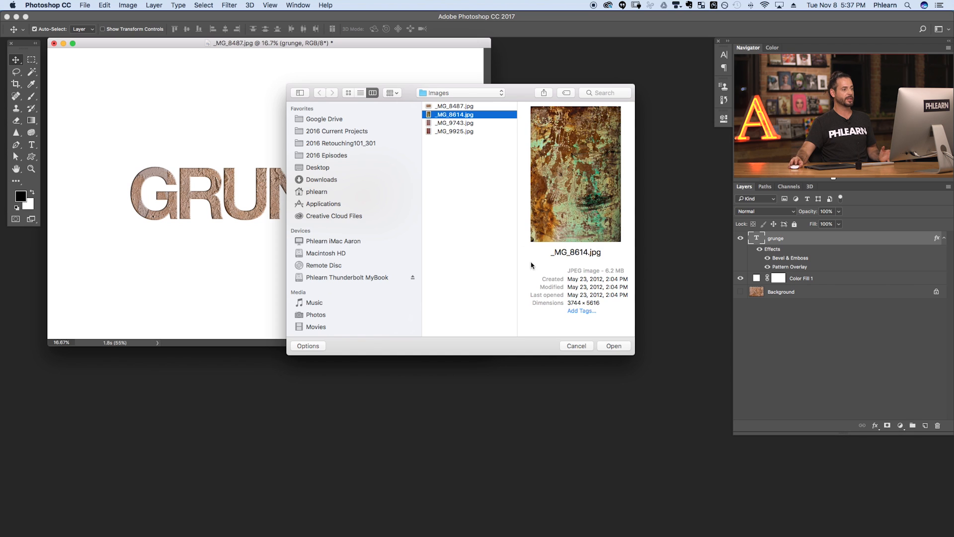
- Open _MG_8614.jpg keeping its embedded profile and rotate it 90° clockwise into landscape
{"action": "left_click", "coordinate": [622, 345]}
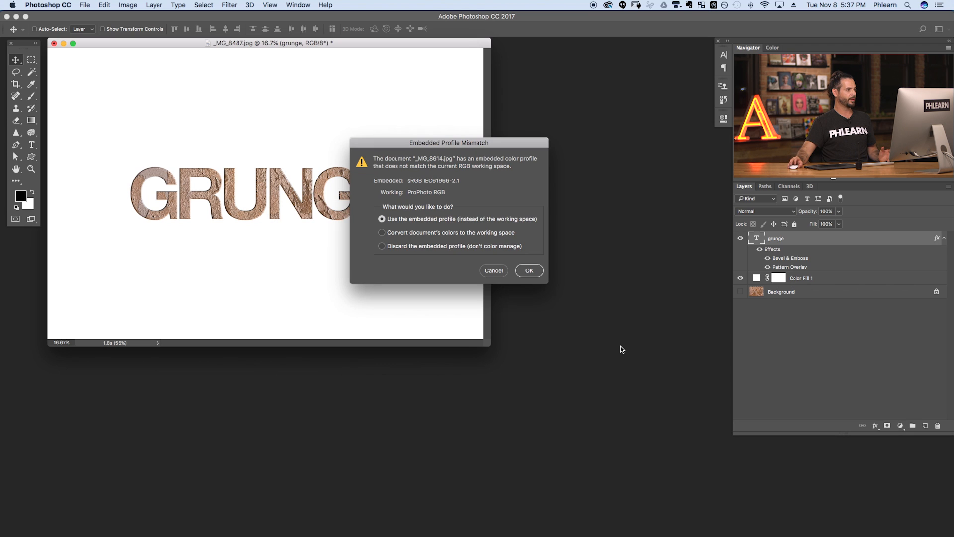
{"action": "left_click", "coordinate": [530, 271]}
{"action": "left_click_drag", "start_coordinate": [228, 55], "coordinate": [481, 66]}
{"action": "left_click", "coordinate": [127, 5]}
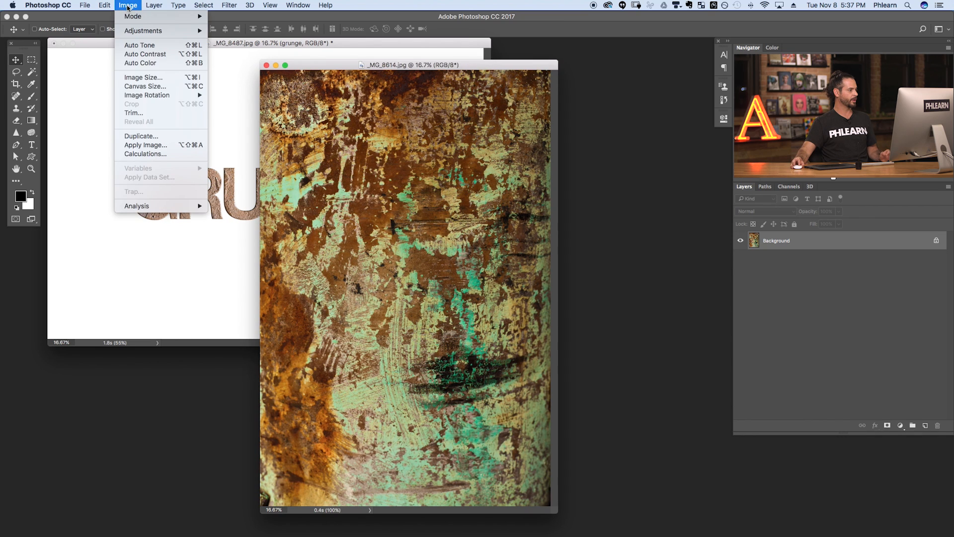
{"action": "mouse_move", "coordinate": [173, 98]}
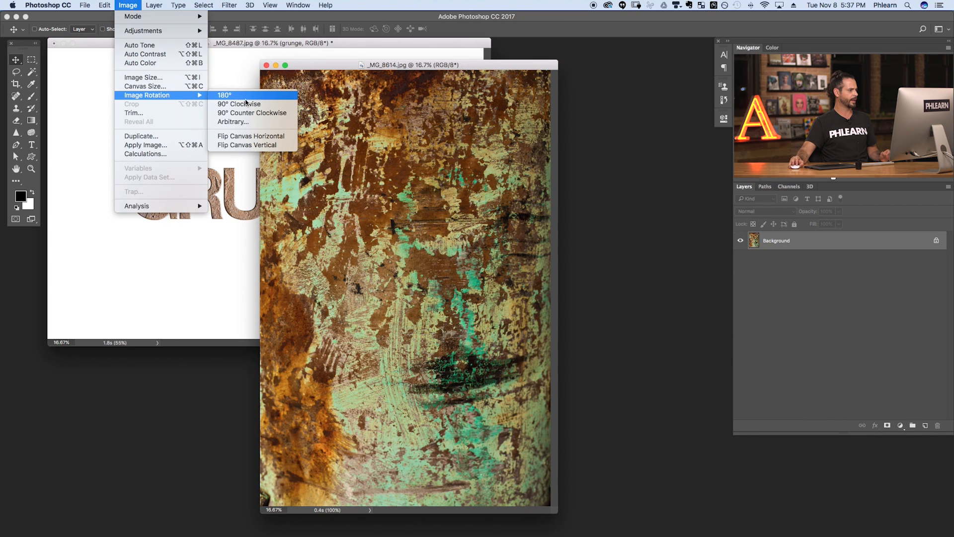
{"action": "left_click", "coordinate": [261, 107]}
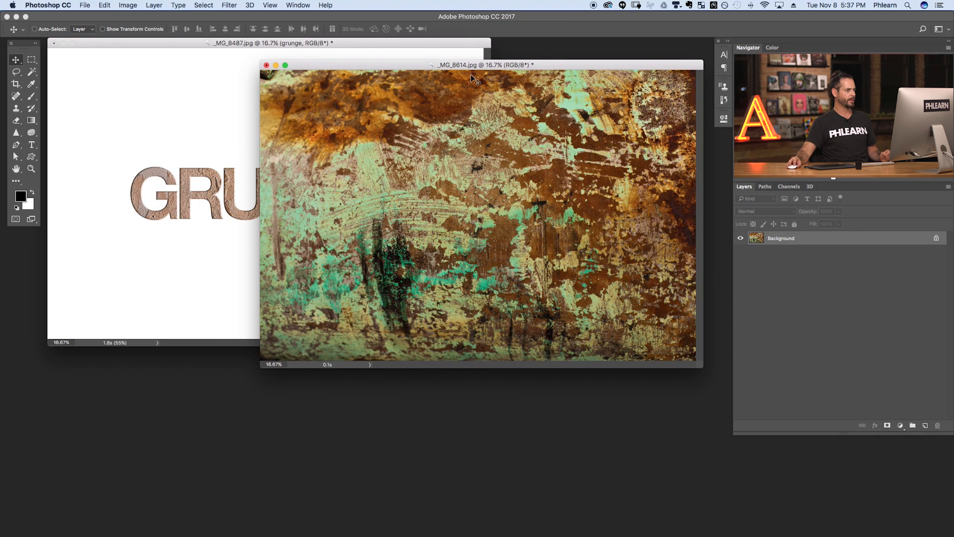
{"action": "left_click_drag", "start_coordinate": [470, 67], "coordinate": [399, 131]}
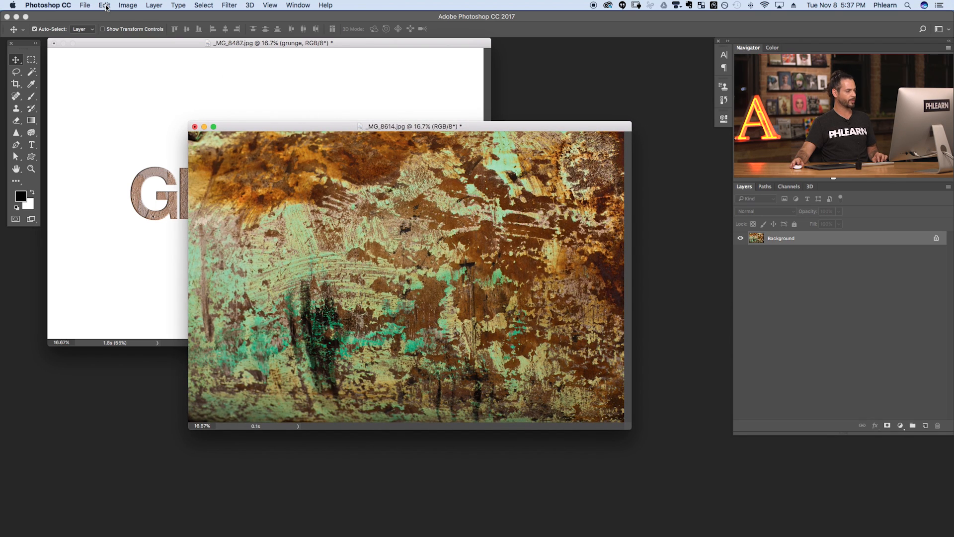
- Define the whole image as a pattern named 'Grunge', then return to GRUNGE in full screen
{"action": "key", "text": "super+a"}
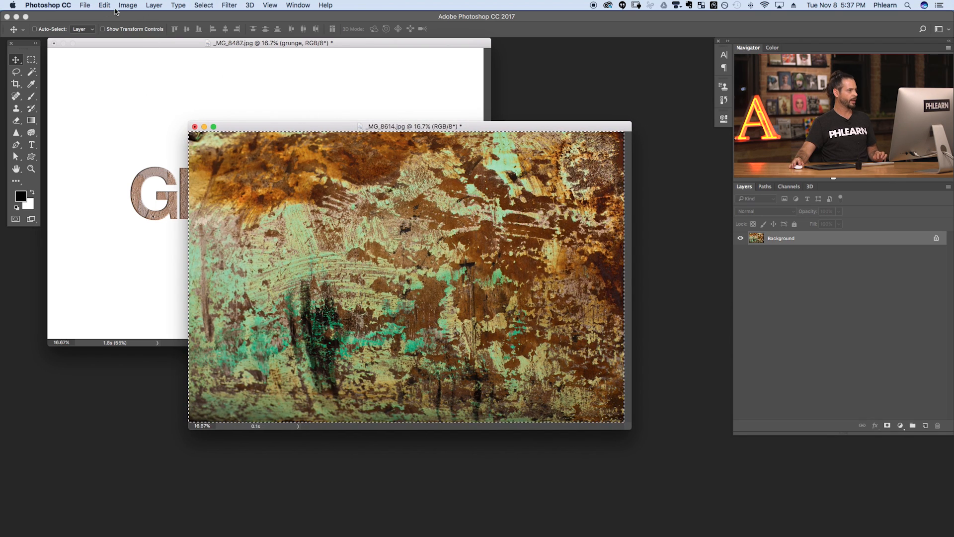
{"action": "left_click", "coordinate": [105, 5]}
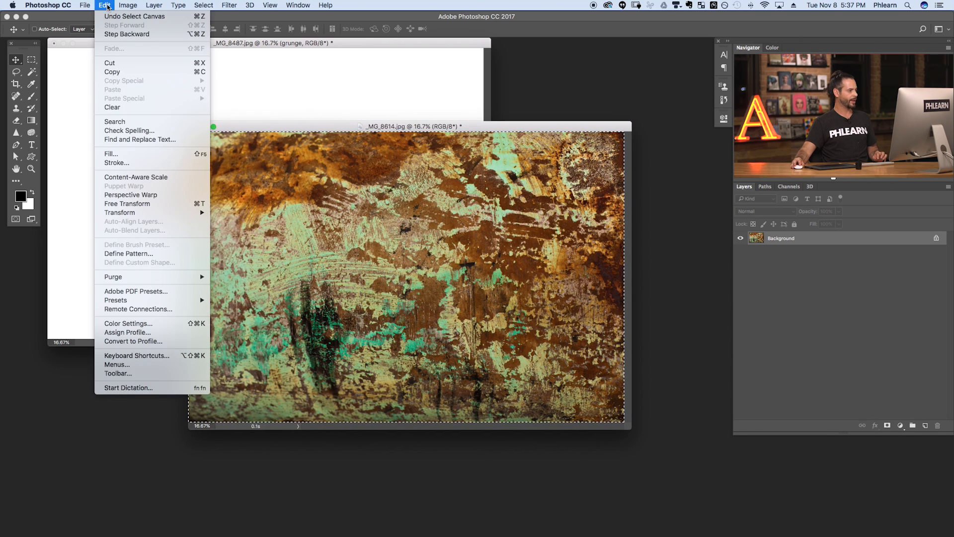
{"action": "left_click", "coordinate": [154, 255]}
{"action": "type", "text": "Grunge"}
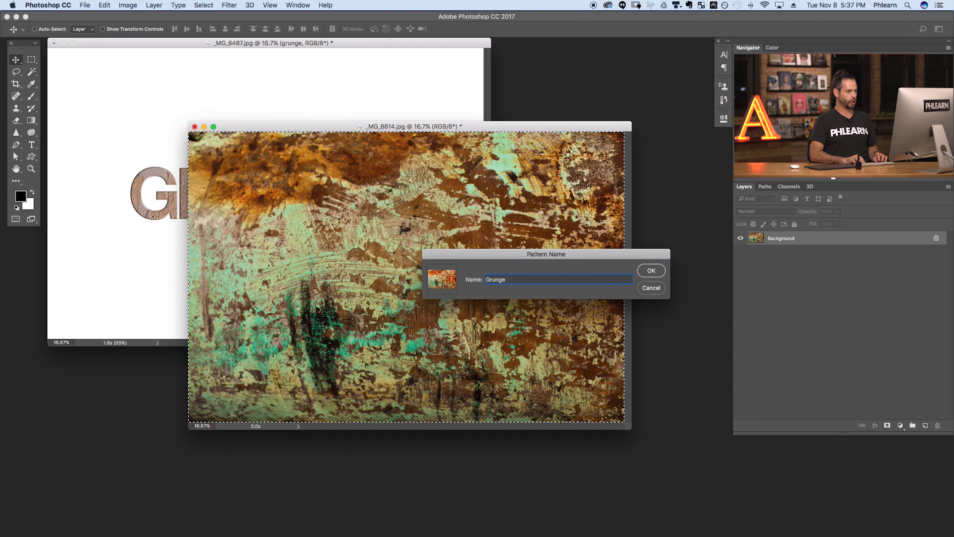
{"action": "key", "text": "Return"}
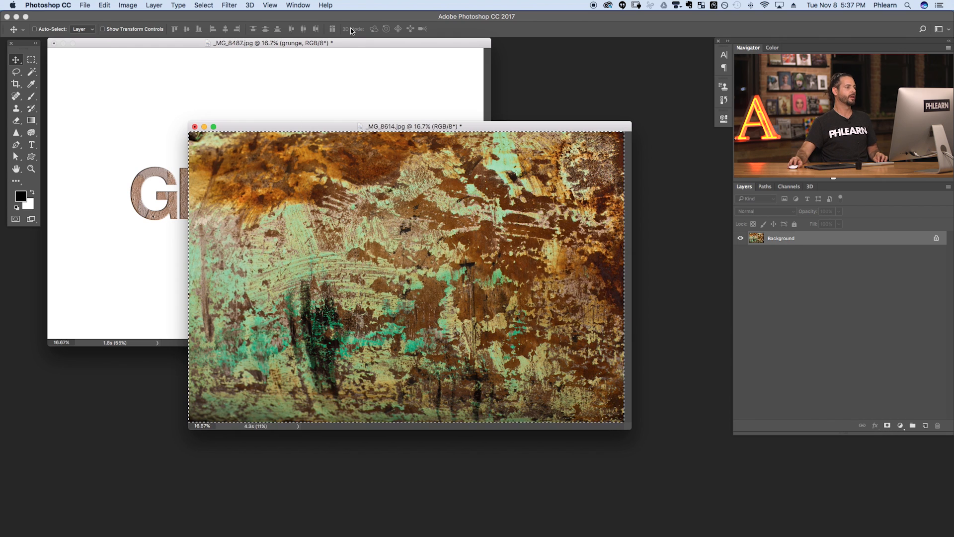
{"action": "left_click", "coordinate": [367, 44]}
{"action": "key", "text": "f"}
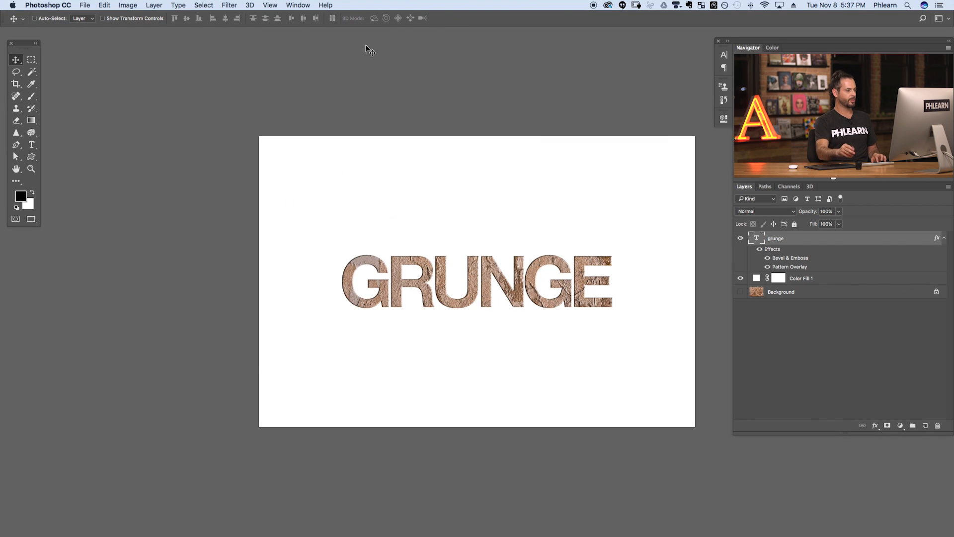
- Swap the bevel texture's plaster pattern for the newly saved rusty Grunge pattern
{"action": "mouse_move", "coordinate": [527, 315]}
{"action": "left_mouse_down"}
{"action": "mouse_move", "coordinate": [543, 314]}
{"action": "mouse_move", "coordinate": [513, 319]}
{"action": "left_mouse_up"}
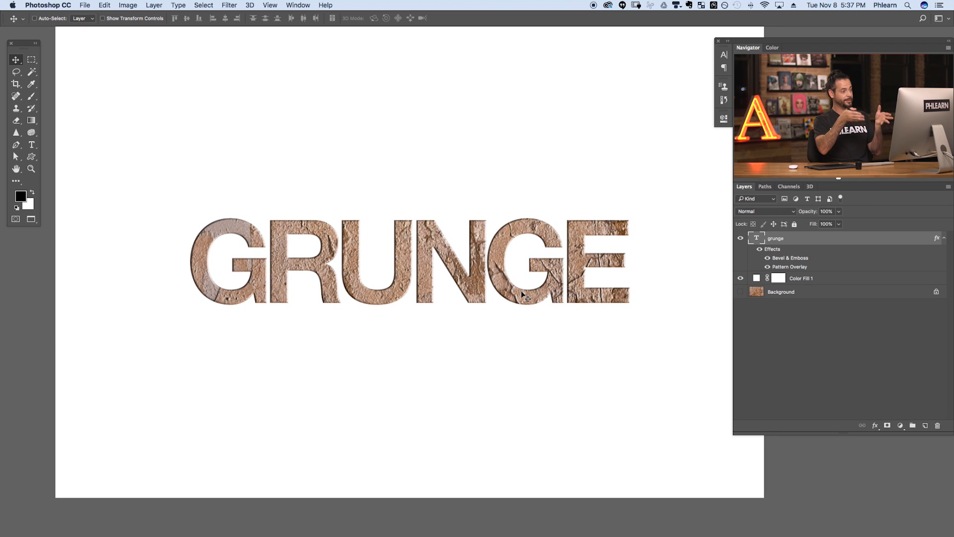
{"action": "double_click", "coordinate": [802, 259]}
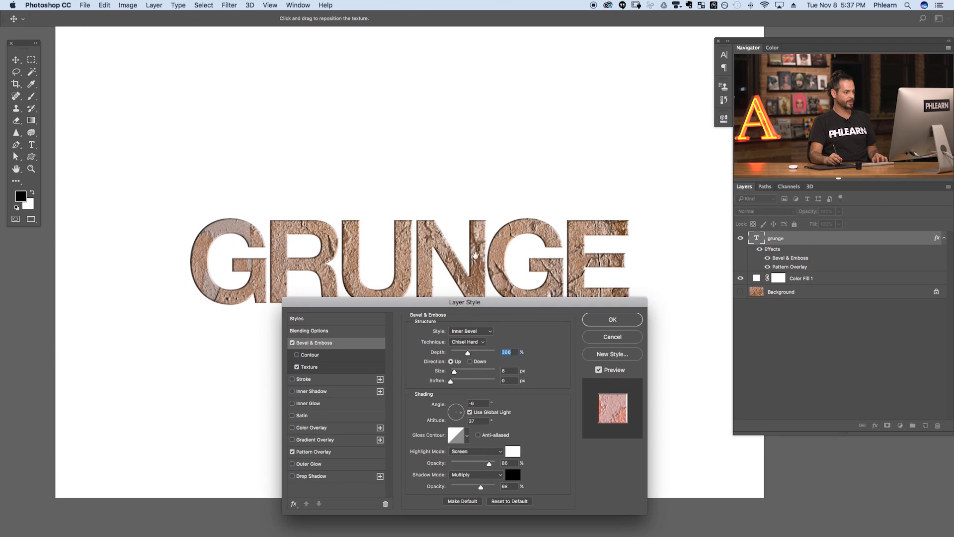
{"action": "left_click_drag", "start_coordinate": [476, 264], "coordinate": [457, 187]}
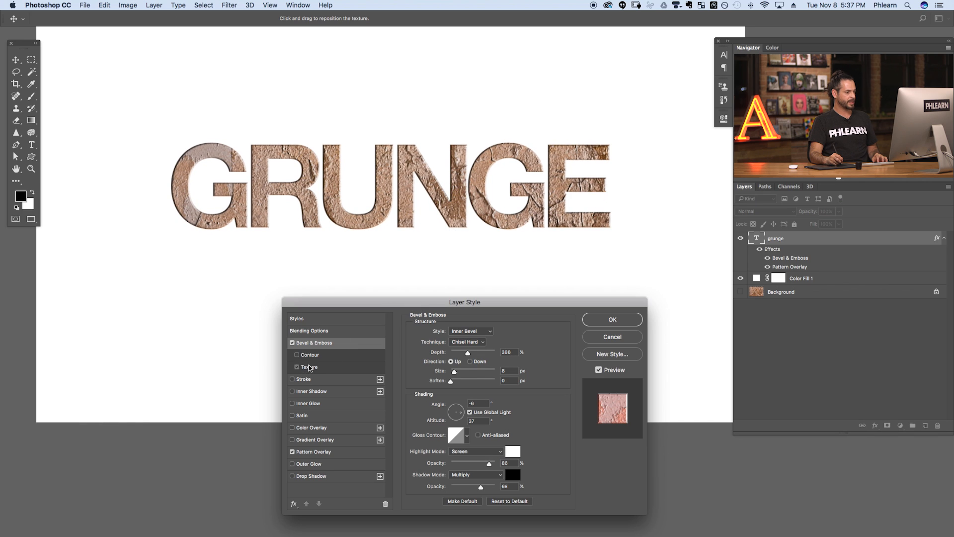
{"action": "left_click", "coordinate": [331, 367]}
{"action": "left_click", "coordinate": [464, 342]}
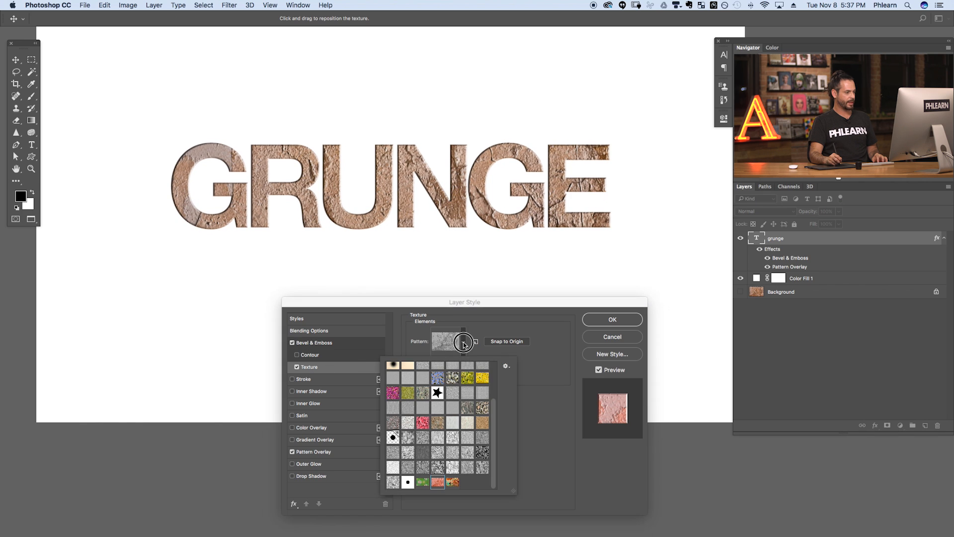
{"action": "left_click", "coordinate": [452, 483]}
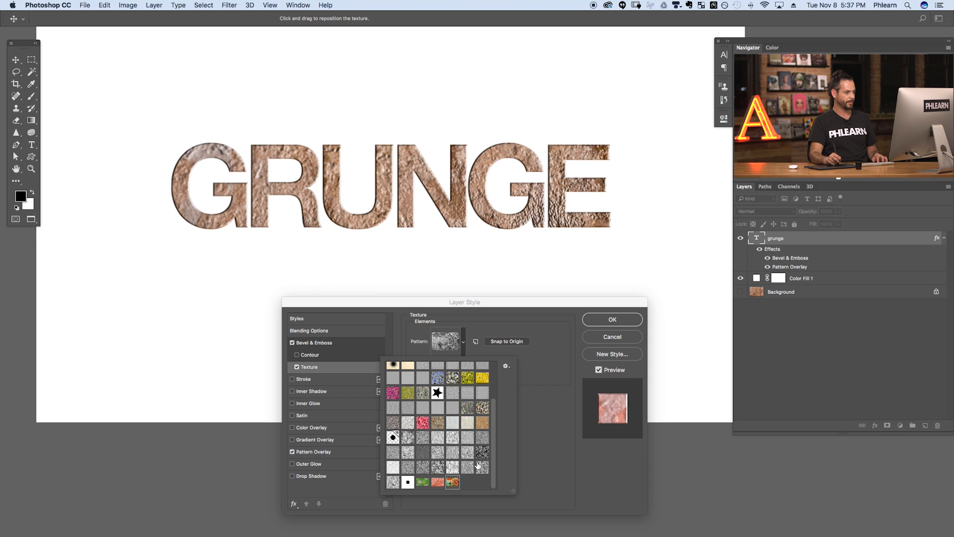
{"action": "left_click", "coordinate": [540, 355]}
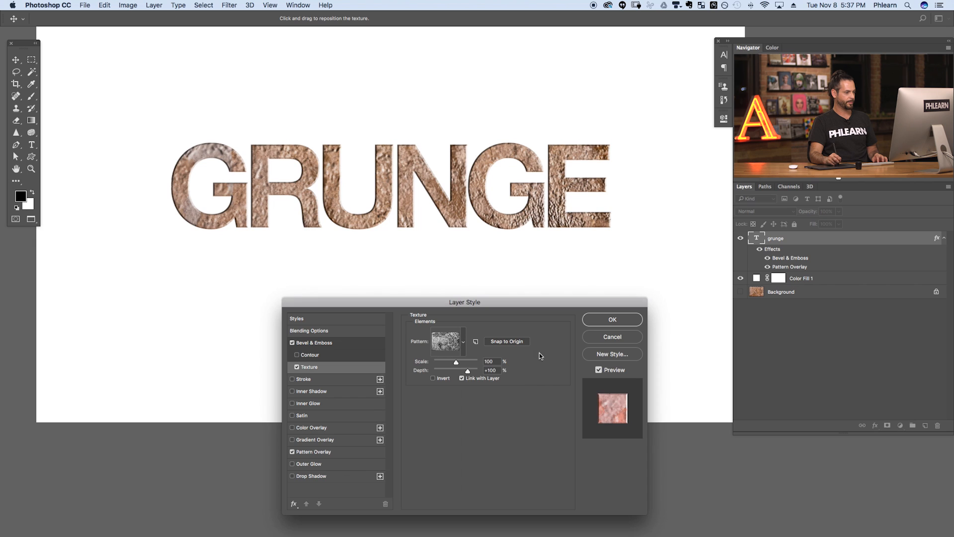
- Fill the letters with the rusty Grunge pattern overlay at 20% scale
{"action": "left_click", "coordinate": [323, 452]}
{"action": "left_click", "coordinate": [472, 363]}
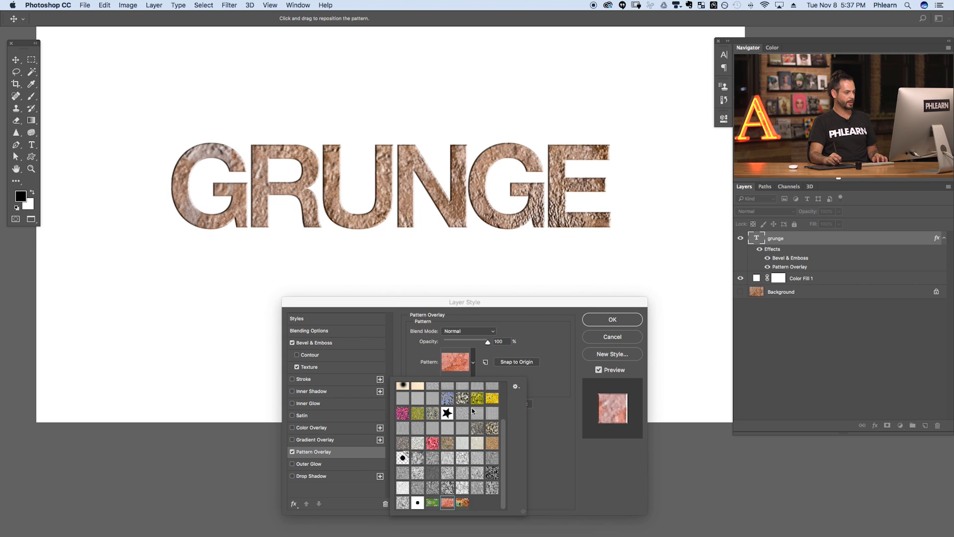
{"action": "left_click", "coordinate": [461, 503]}
{"action": "left_click", "coordinate": [536, 370]}
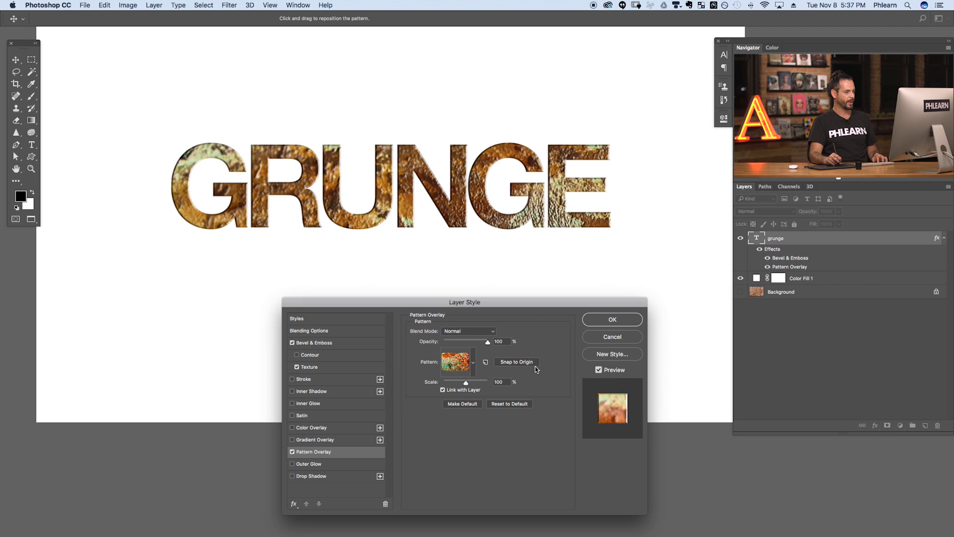
{"action": "left_click_drag", "start_coordinate": [469, 384], "coordinate": [447, 386]}
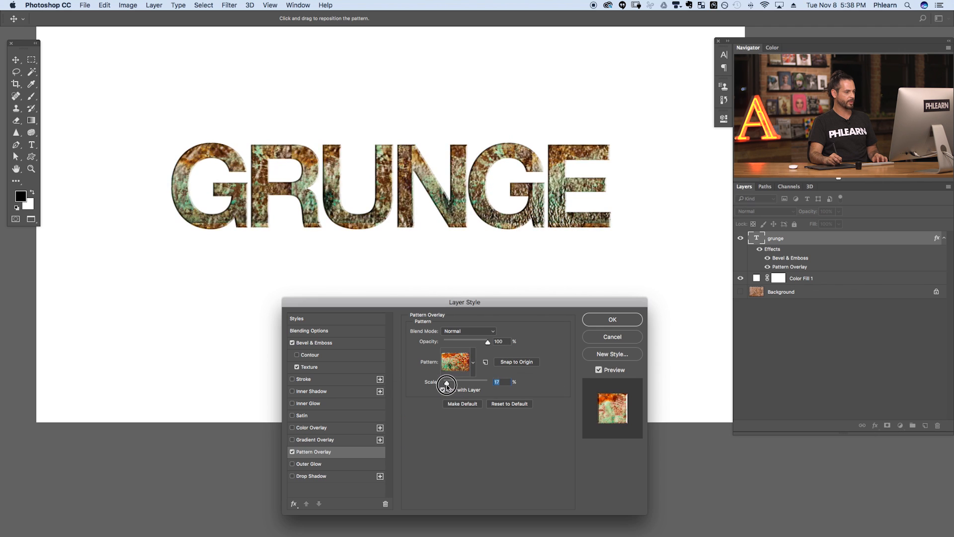
{"action": "type", "text": "10"}
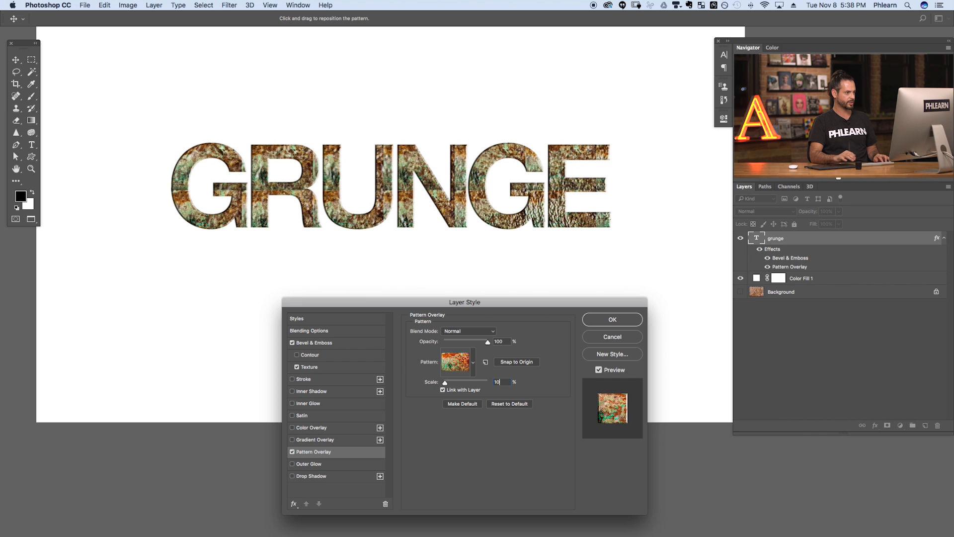
{"action": "type", "text": "0"}
{"action": "key", "text": "BackSpace"}
{"action": "key", "text": "BackSpace"}
{"action": "key", "text": "BackSpace"}
{"action": "type", "text": "20"}
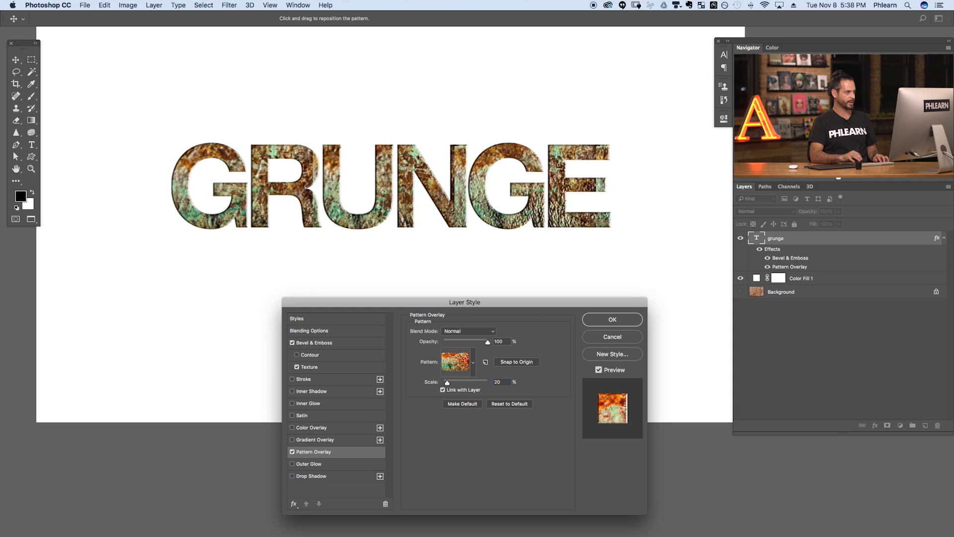
- Set the bevel texture scale to 20% to match, then adjust the bevel lighting angle
{"action": "left_click", "coordinate": [316, 367]}
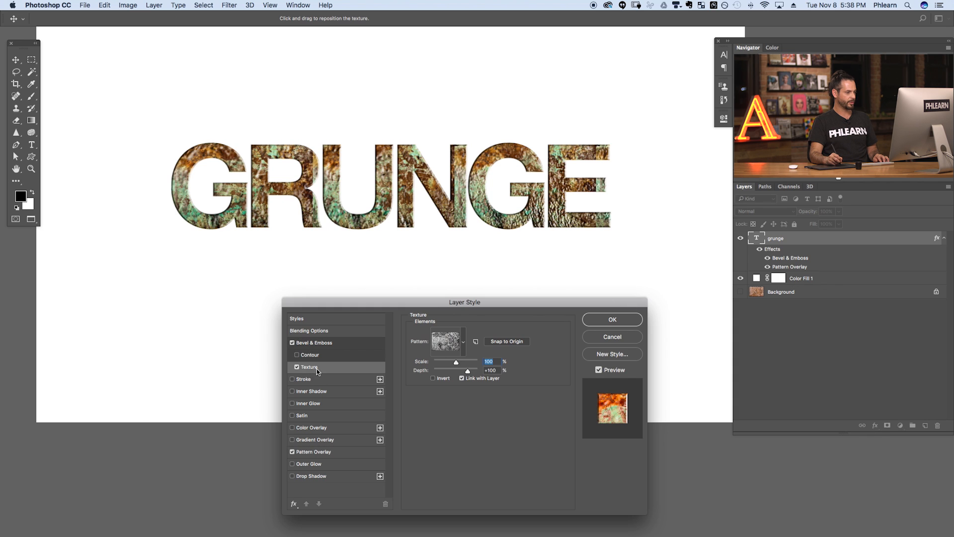
{"action": "type", "text": "20"}
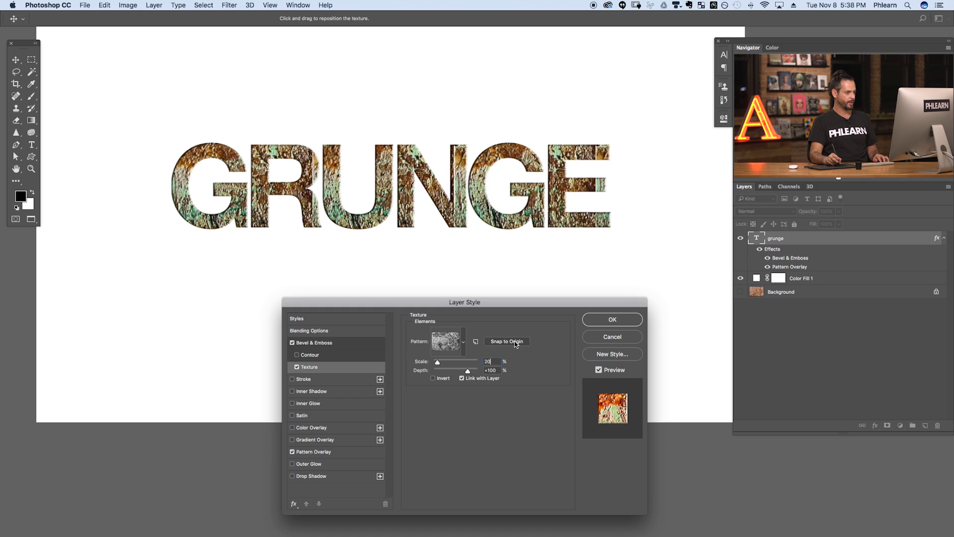
{"action": "left_click", "coordinate": [339, 453]}
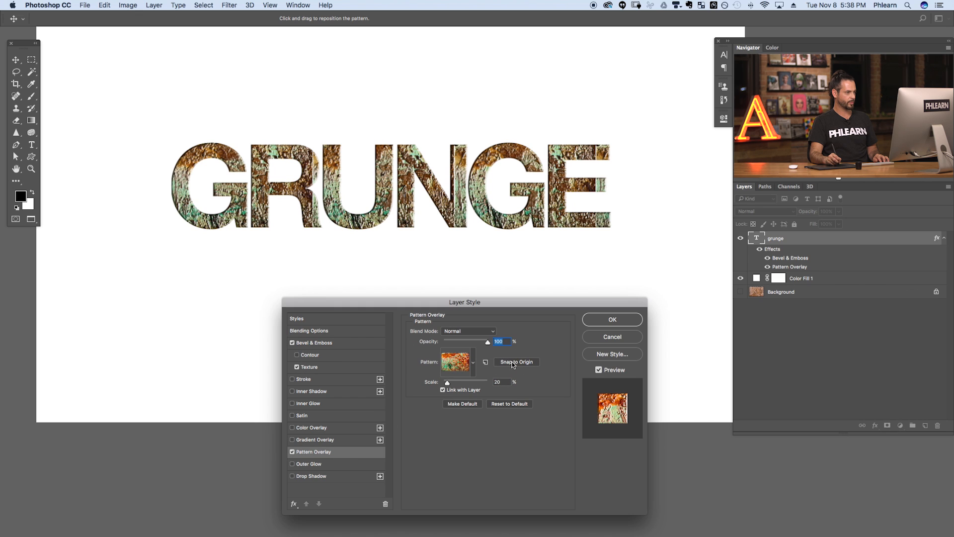
{"action": "left_click", "coordinate": [323, 368]}
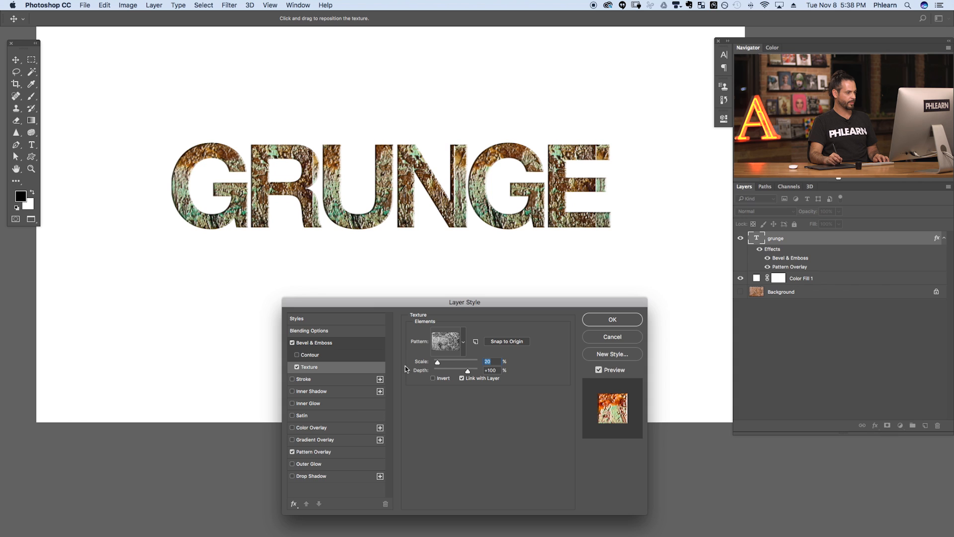
{"action": "left_click", "coordinate": [337, 342]}
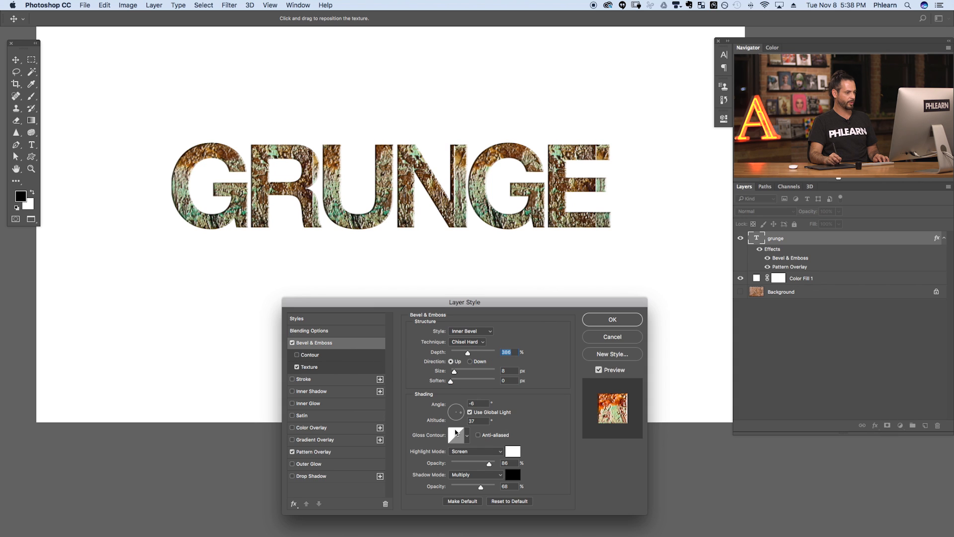
{"action": "left_click_drag", "start_coordinate": [456, 414], "coordinate": [457, 414]}
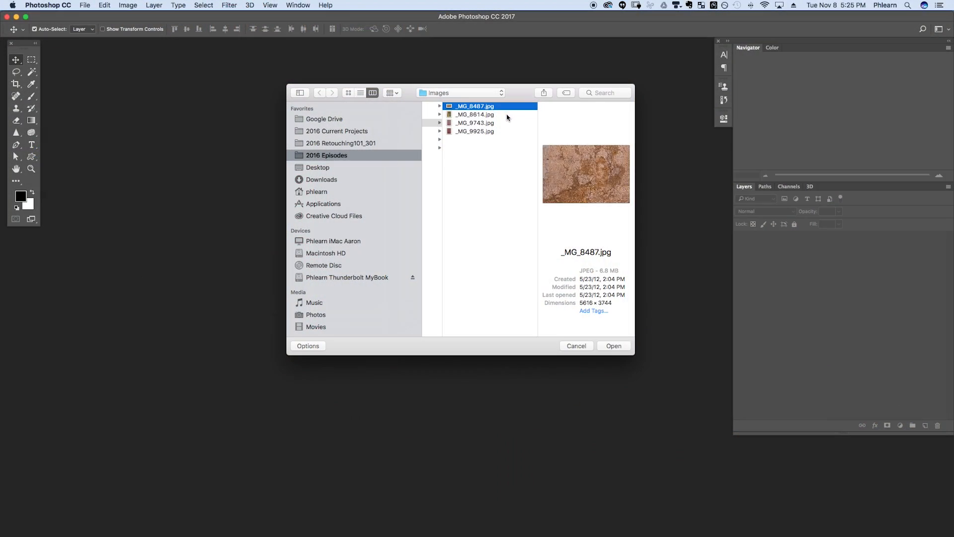
- Open the cracked plaster photo _MG_8487.jpg, keeping its embedded colour profile
{"action": "left_click", "coordinate": [508, 114]}
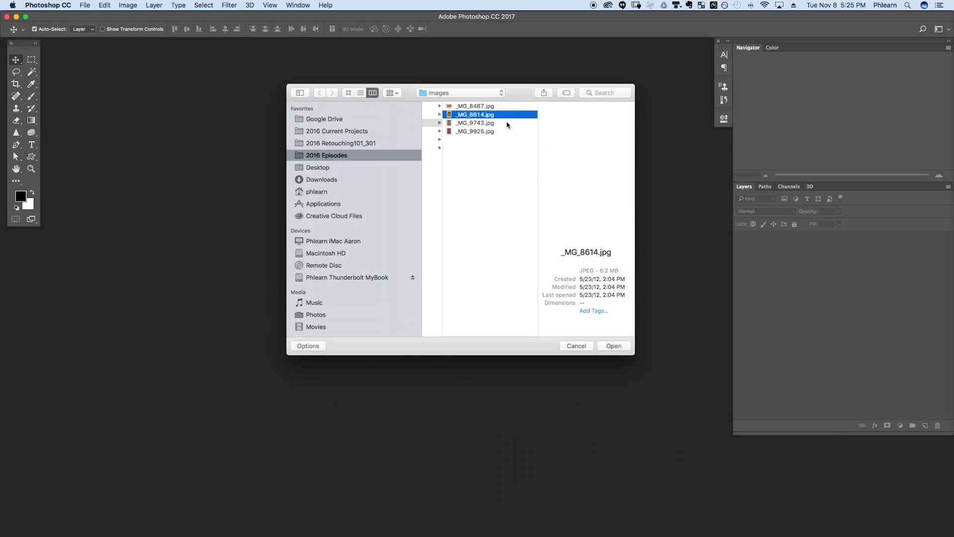
{"action": "left_click", "coordinate": [507, 124]}
{"action": "left_click", "coordinate": [507, 132]}
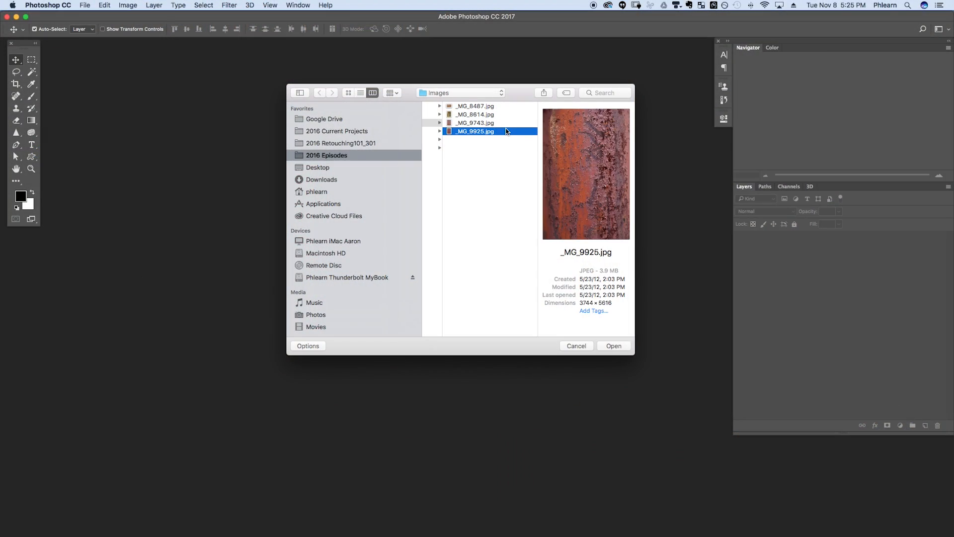
{"action": "left_click", "coordinate": [507, 107]}
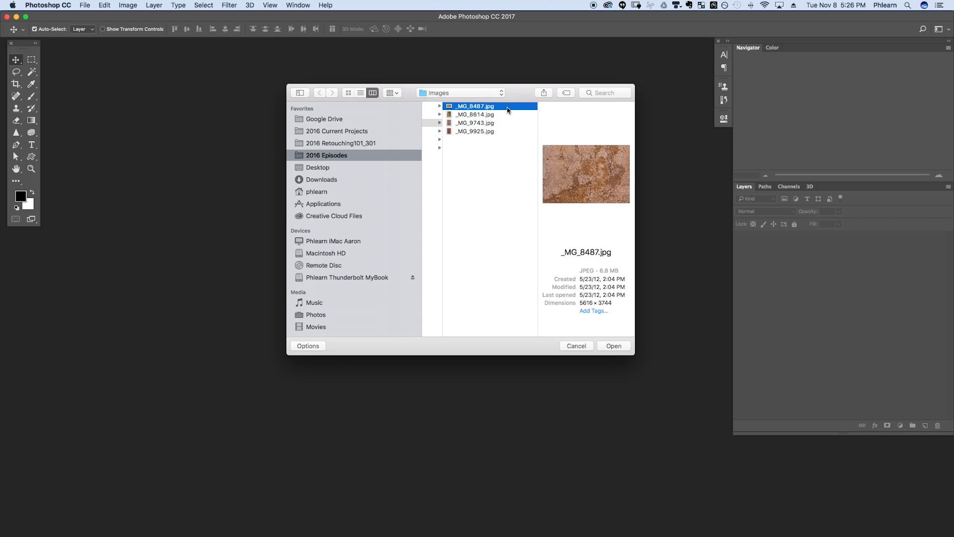
{"action": "left_click", "coordinate": [616, 347]}
{"action": "left_click", "coordinate": [538, 273]}
- In full-screen view, select the whole plaster image and define it as a new pattern
{"action": "key", "text": "f"}
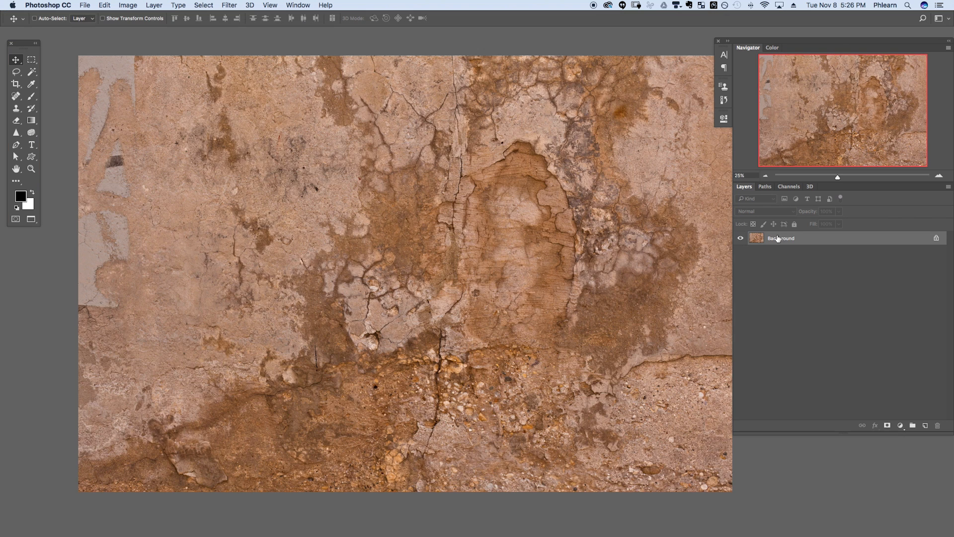
{"action": "key", "text": "super+a"}
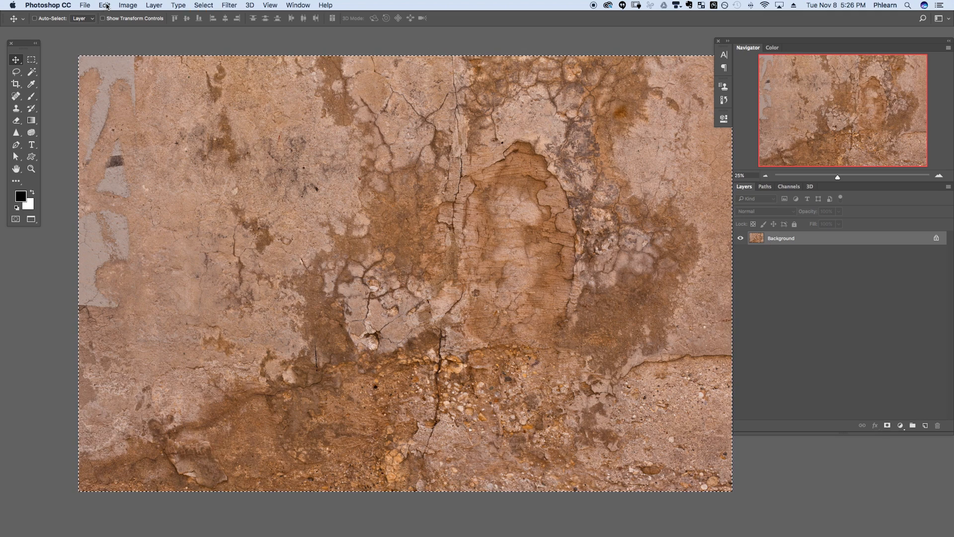
{"action": "left_click", "coordinate": [105, 5]}
{"action": "left_click", "coordinate": [144, 253]}
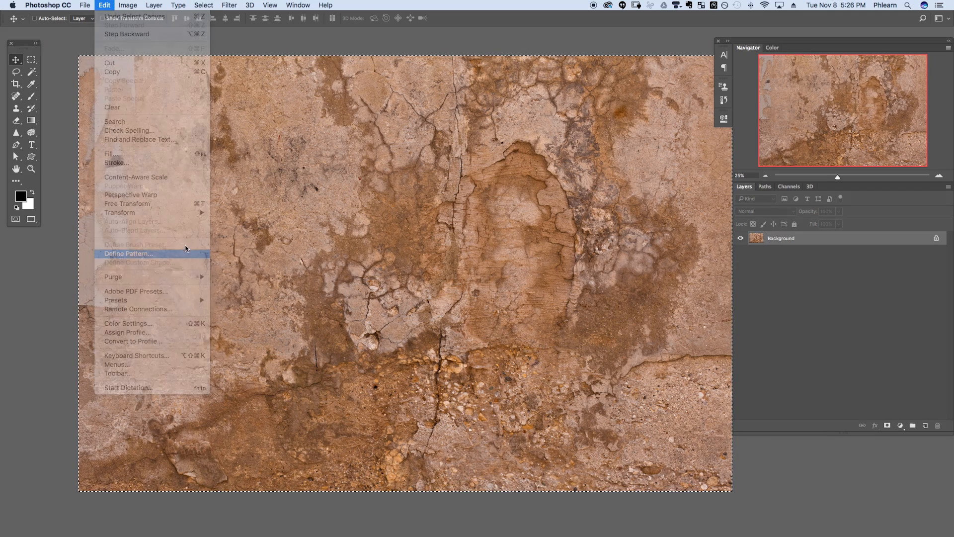
{"action": "left_click", "coordinate": [653, 272]}
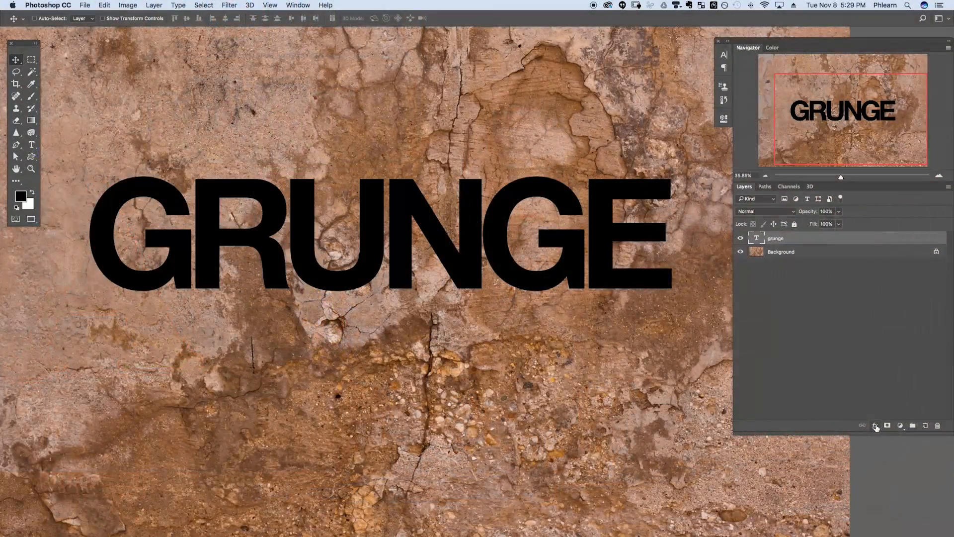
- Add Bevel & Emboss textured with the plaster pattern and a plaster Pattern Overlay to GRUNGE
{"action": "left_click", "coordinate": [875, 426]}
{"action": "left_click", "coordinate": [881, 431]}
{"action": "left_click", "coordinate": [230, 308]}
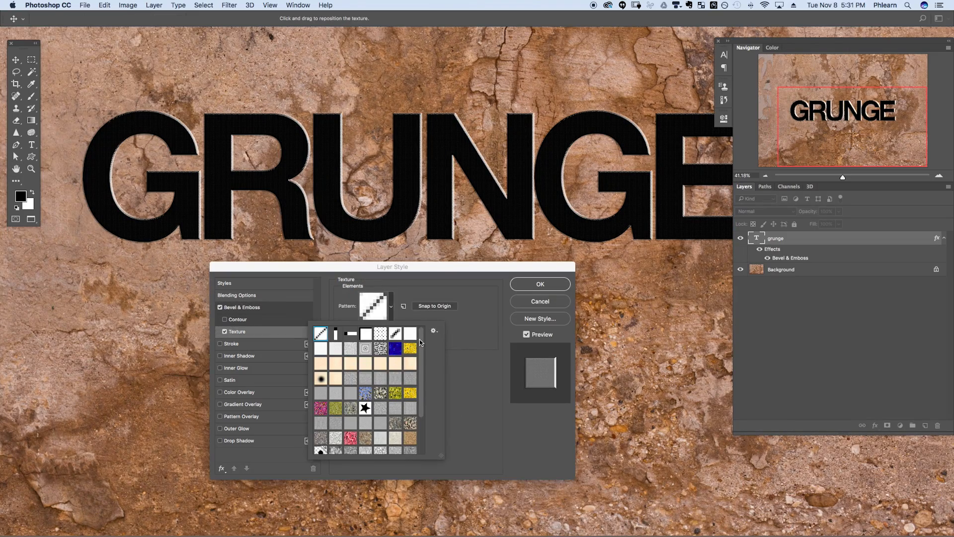
{"action": "left_click_drag", "start_coordinate": [420, 342], "coordinate": [422, 380]}
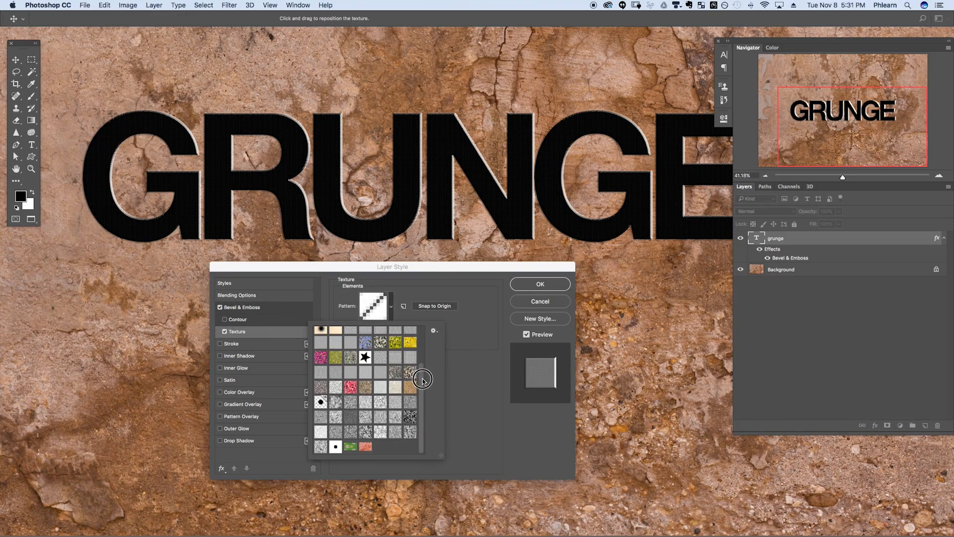
{"action": "left_click", "coordinate": [366, 448]}
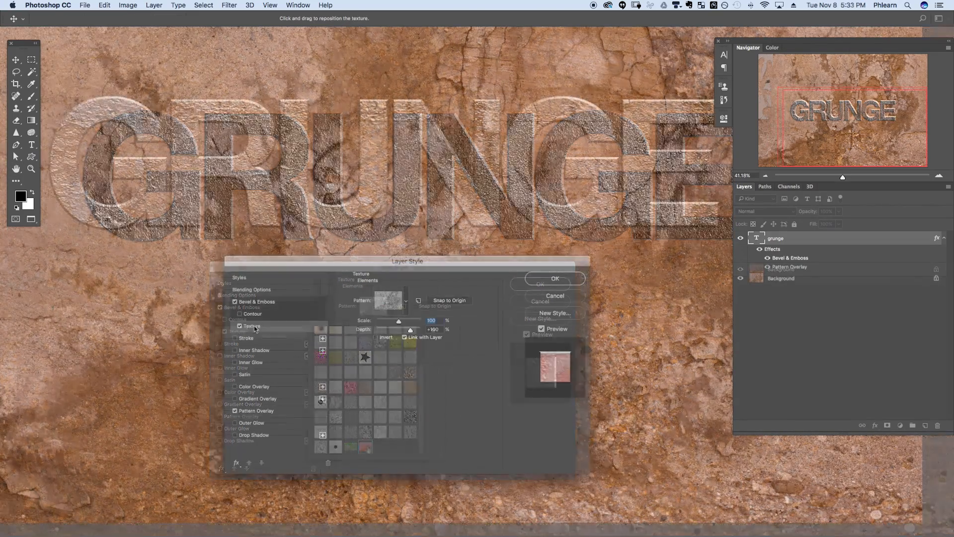
{"action": "left_click", "coordinate": [450, 302]}
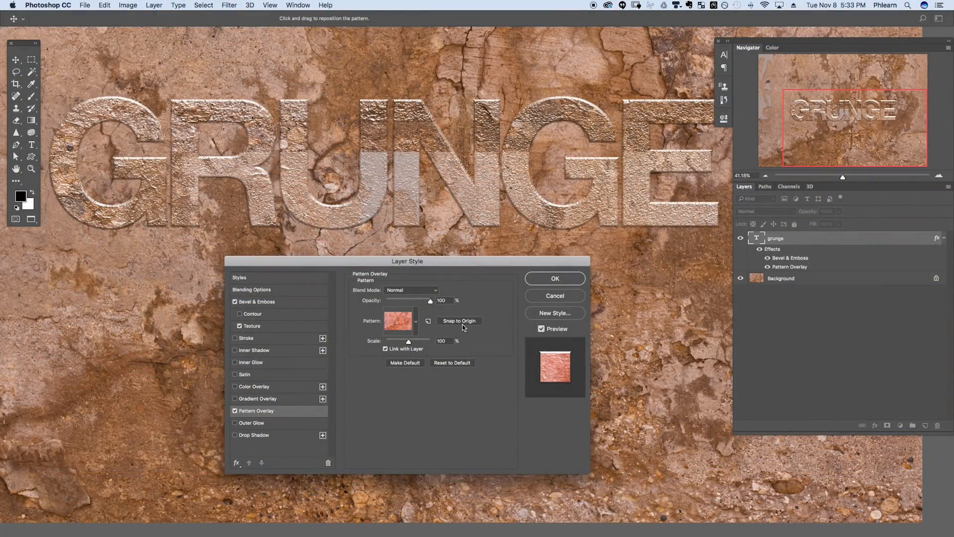
- Snap both plaster patterns to origin, adjust bevel angle and altitude, and lower highlight opacity to 86%
{"action": "left_click", "coordinate": [463, 323]}
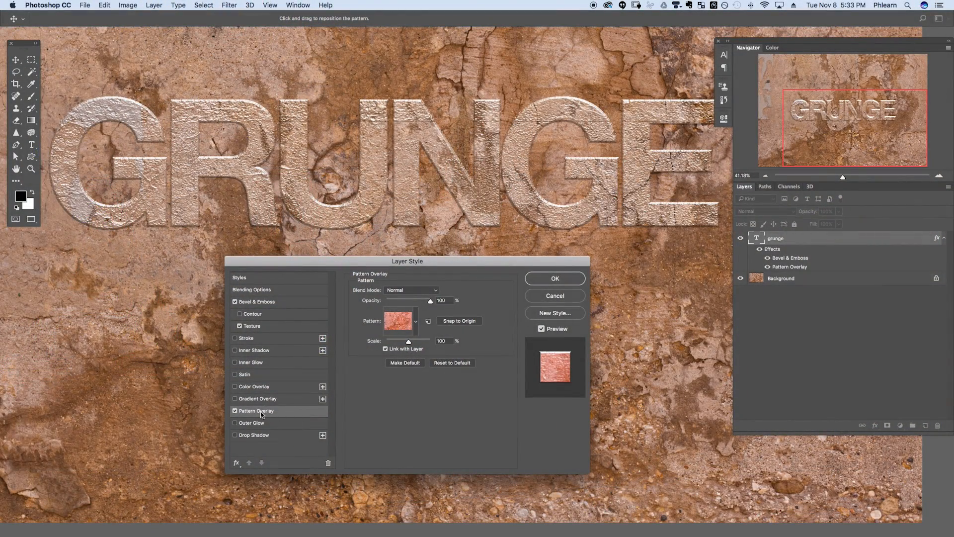
{"action": "left_click", "coordinate": [254, 327]}
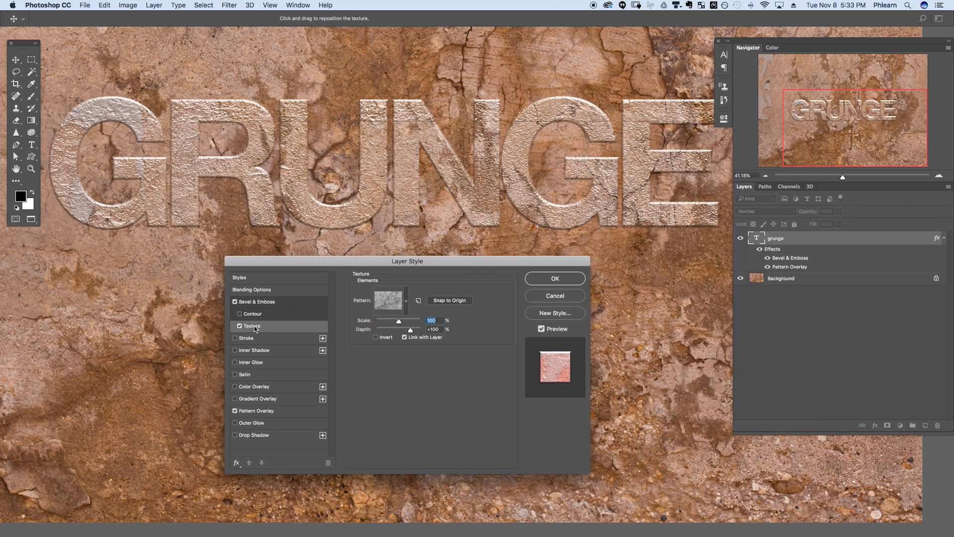
{"action": "left_click", "coordinate": [453, 301]}
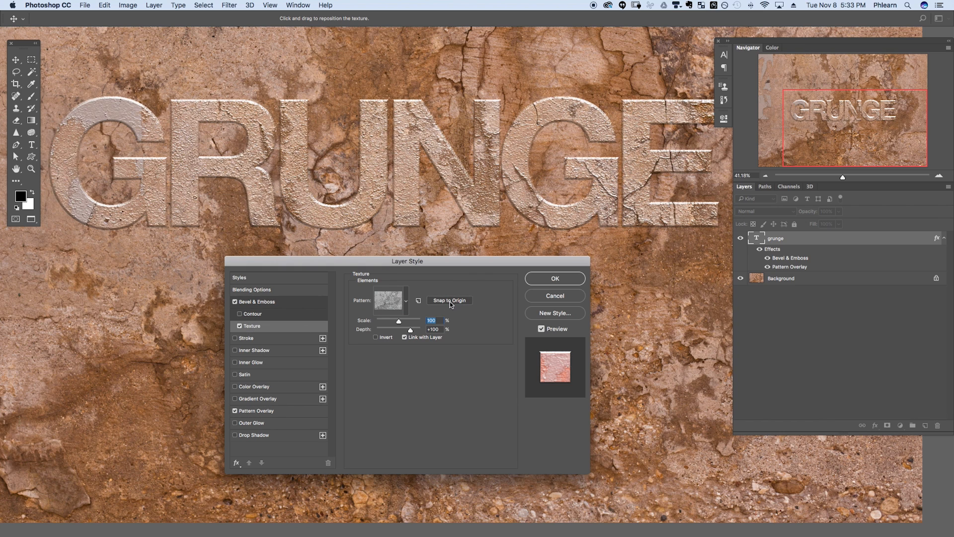
{"action": "left_click_drag", "start_coordinate": [397, 369], "coordinate": [402, 373]}
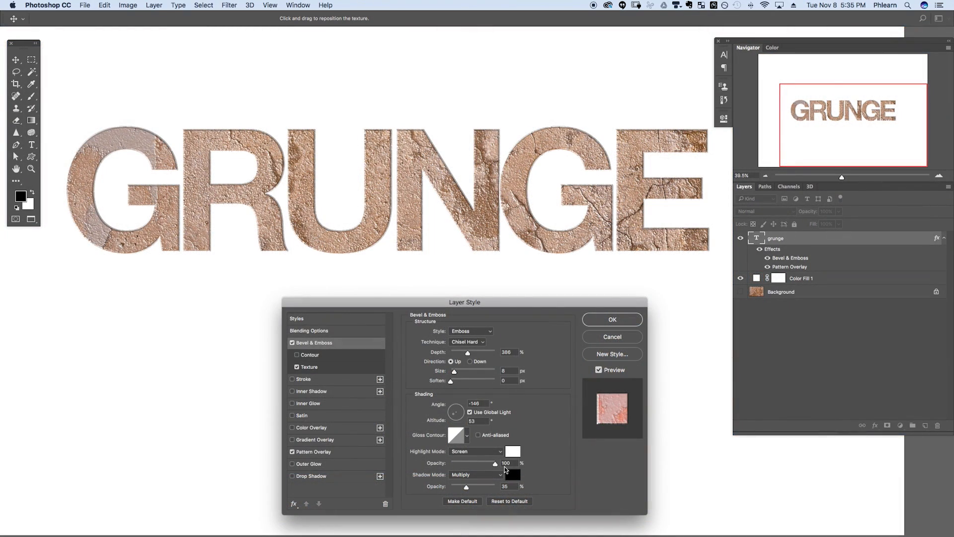
{"action": "mouse_move", "coordinate": [476, 468]}
{"action": "left_mouse_down"}
{"action": "mouse_move", "coordinate": [442, 469]}
{"action": "mouse_move", "coordinate": [489, 463]}
{"action": "left_mouse_up"}
- Set shadow opacity to 58%, choose Inner Bevel, and light it at -94° angle, 11° altitude
{"action": "mouse_move", "coordinate": [485, 487]}
{"action": "left_mouse_down"}
{"action": "mouse_move", "coordinate": [456, 486]}
{"action": "mouse_move", "coordinate": [477, 486]}
{"action": "left_mouse_up"}
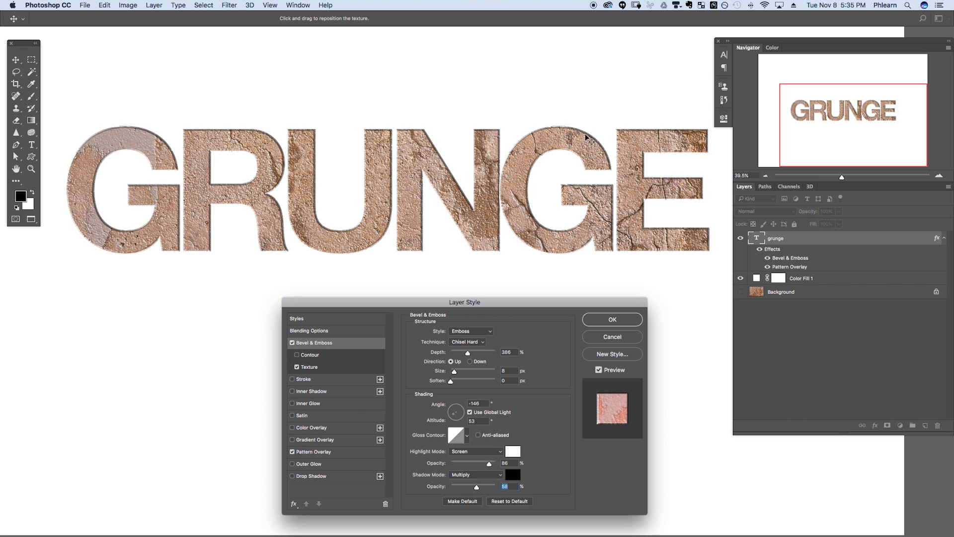
{"action": "left_click", "coordinate": [479, 332]}
{"action": "left_click", "coordinate": [485, 324]}
{"action": "left_click", "coordinate": [476, 330]}
{"action": "left_click", "coordinate": [478, 323]}
{"action": "left_click", "coordinate": [480, 331]}
{"action": "left_click", "coordinate": [480, 354]}
{"action": "left_click", "coordinate": [483, 332]}
{"action": "left_click", "coordinate": [482, 338]}
{"action": "left_click", "coordinate": [482, 331]}
{"action": "left_click", "coordinate": [482, 309]}
{"action": "left_click_drag", "start_coordinate": [454, 416], "coordinate": [452, 422]}
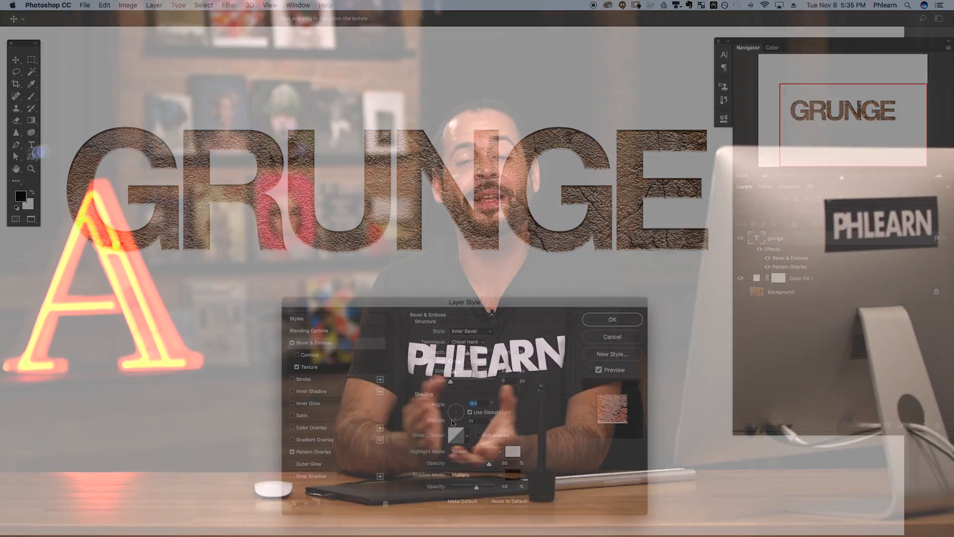